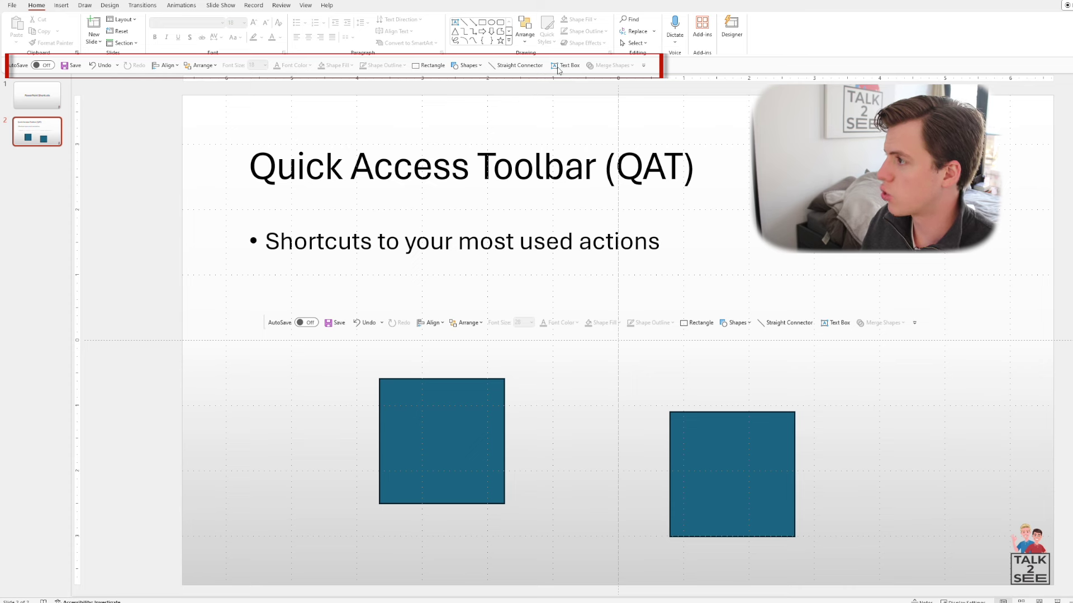
Step: Move the Quick Access Toolbar above the ribbon, then back below it
{"action": "left_click", "coordinate": [643, 66]}
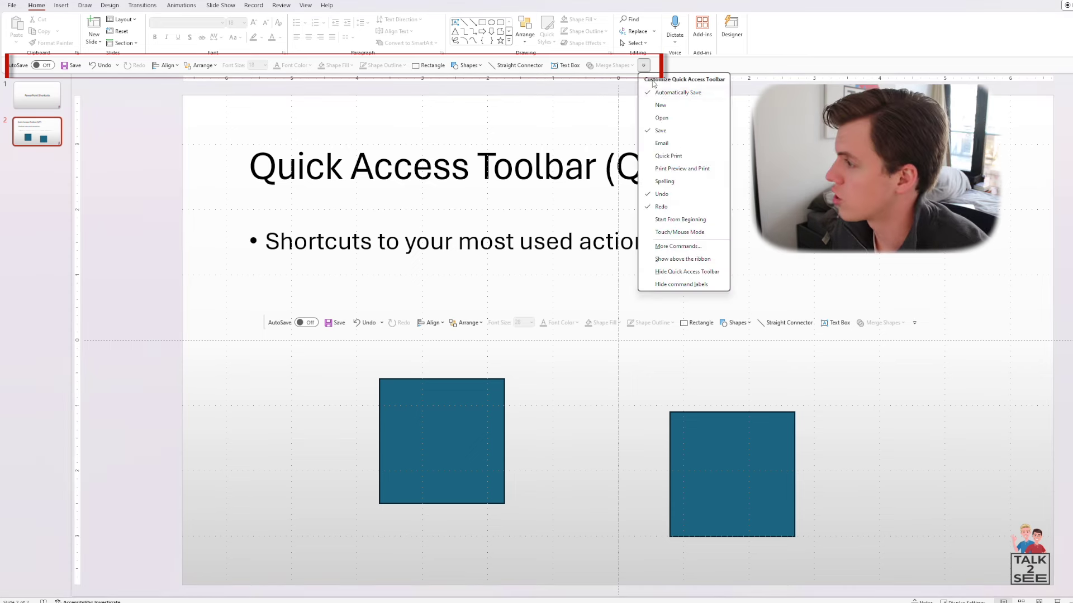
{"action": "left_click", "coordinate": [690, 259]}
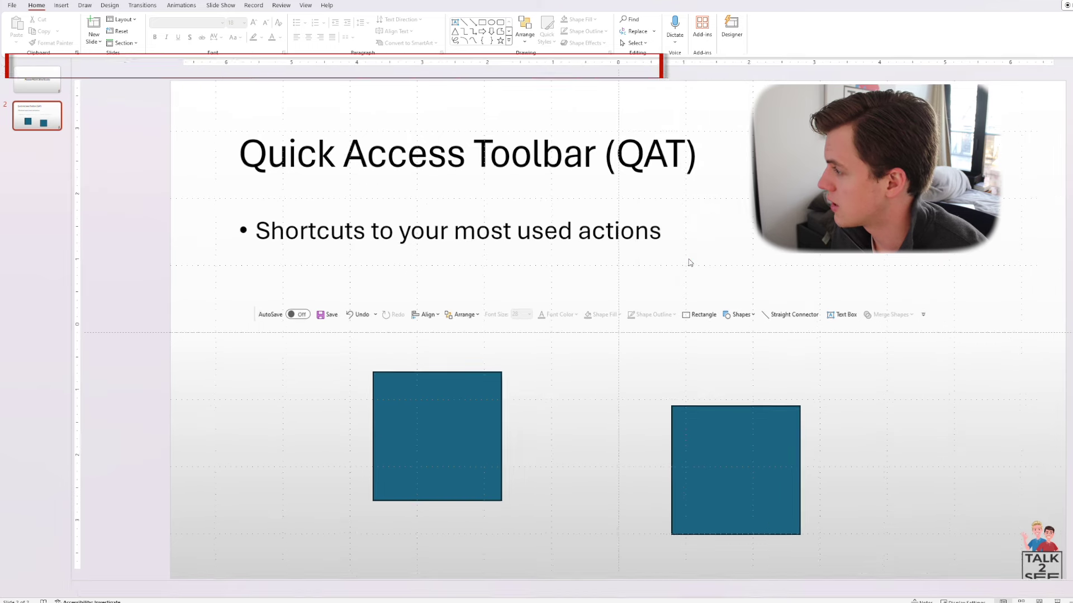
{"action": "left_click", "coordinate": [307, 1]}
{"action": "left_click", "coordinate": [343, 180]}
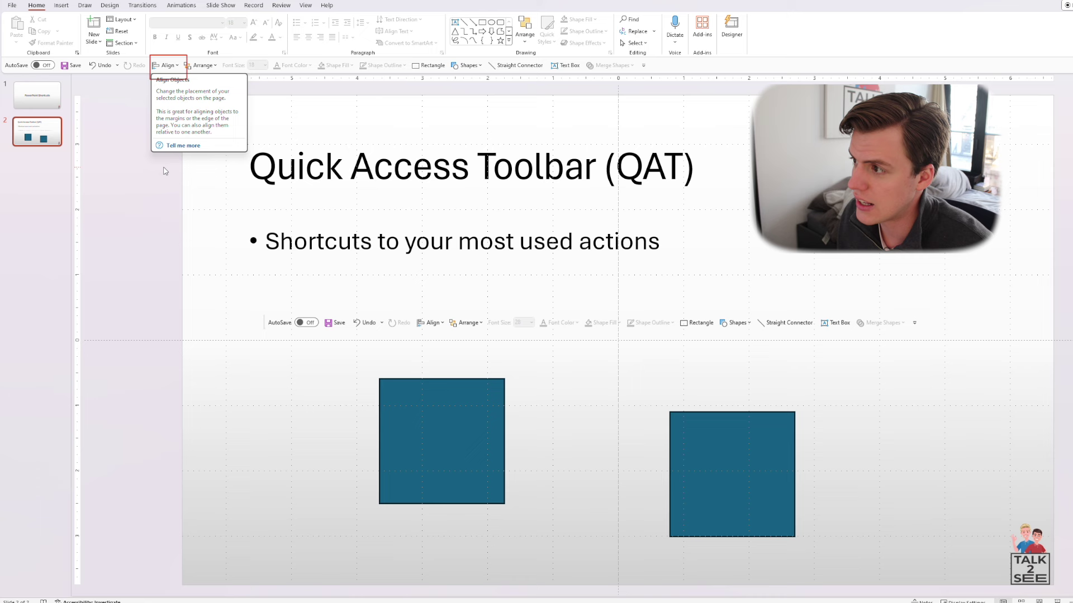
Step: Browse the Arrange options and Quick Access Toolbar settings, closing both without changes
{"action": "left_click", "coordinate": [213, 67]}
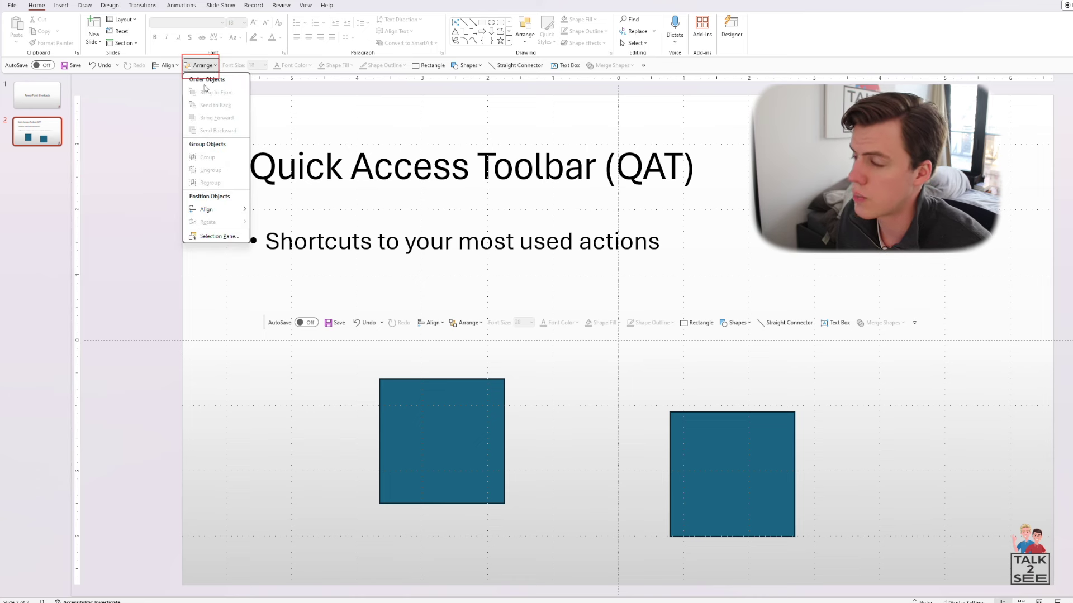
{"action": "left_click", "coordinate": [199, 282]}
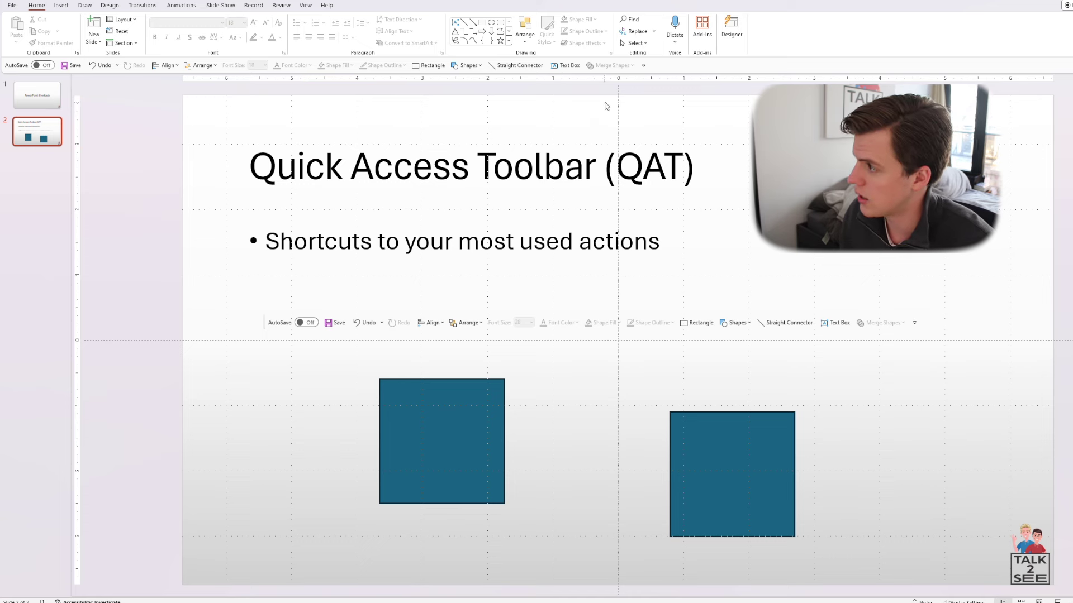
{"action": "left_click", "coordinate": [644, 65]}
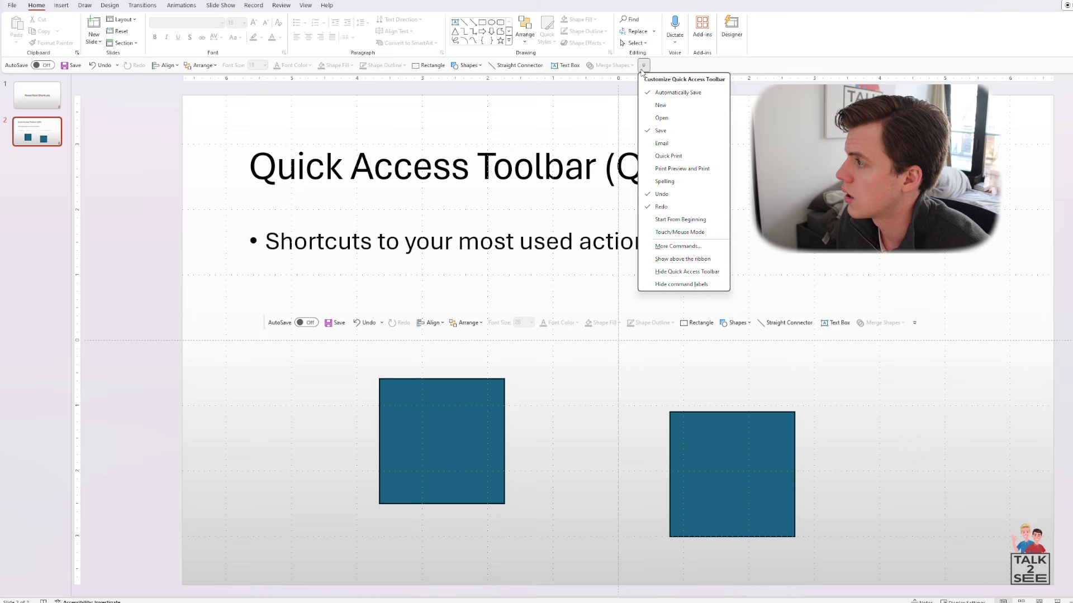
{"action": "left_click", "coordinate": [677, 250]}
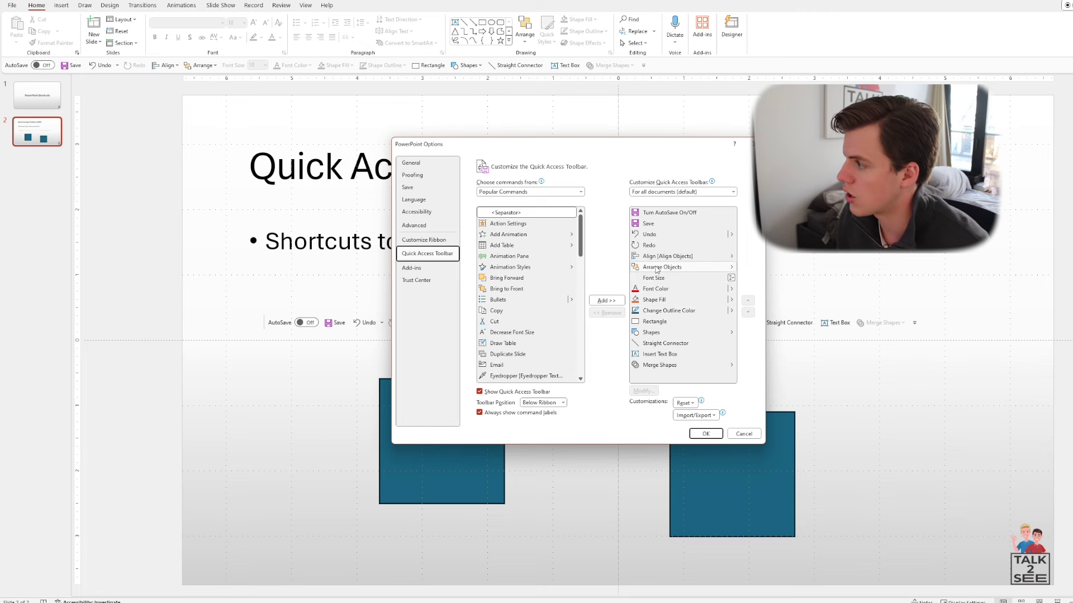
{"action": "left_click", "coordinate": [744, 434]}
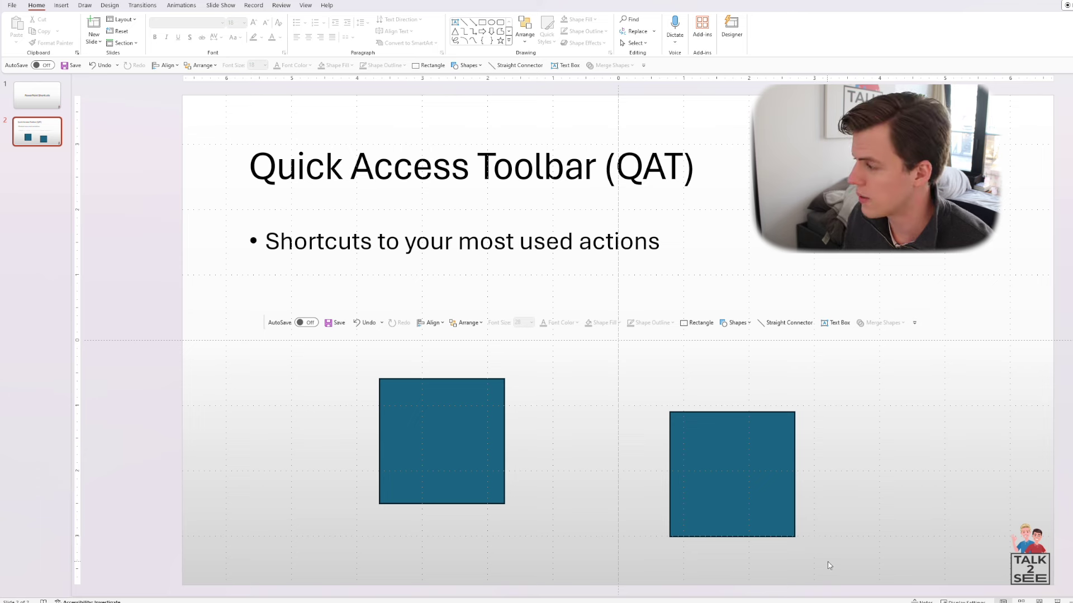
Step: Select both blue squares and align their middles with Alt J D A A M
{"action": "left_click_drag", "start_coordinate": [828, 562], "coordinate": [319, 366]}
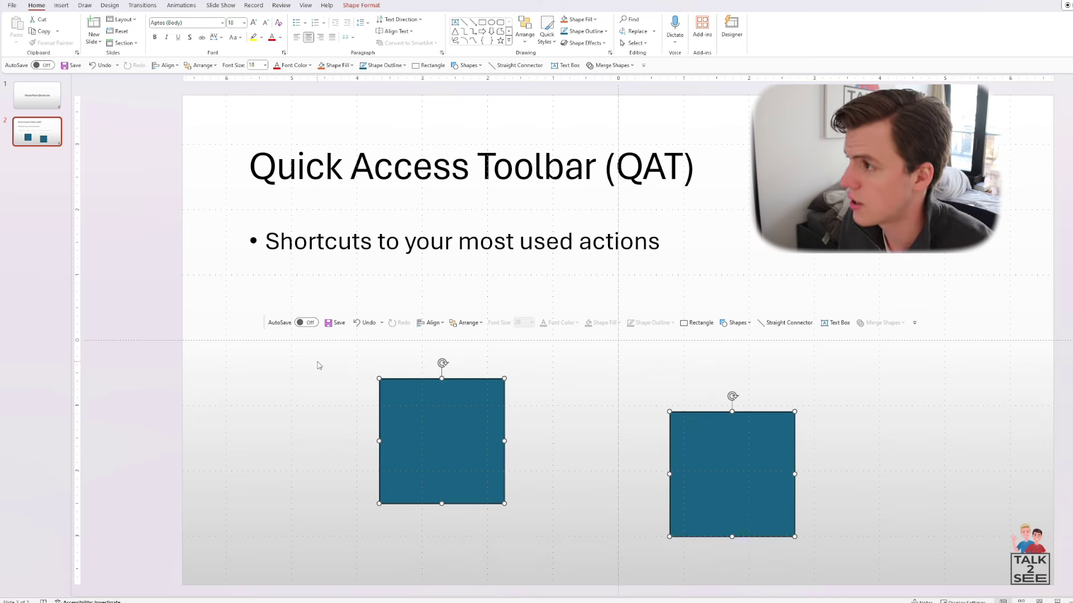
{"action": "key", "text": "alt"}
{"action": "key", "text": "j"}
{"action": "key", "text": "d"}
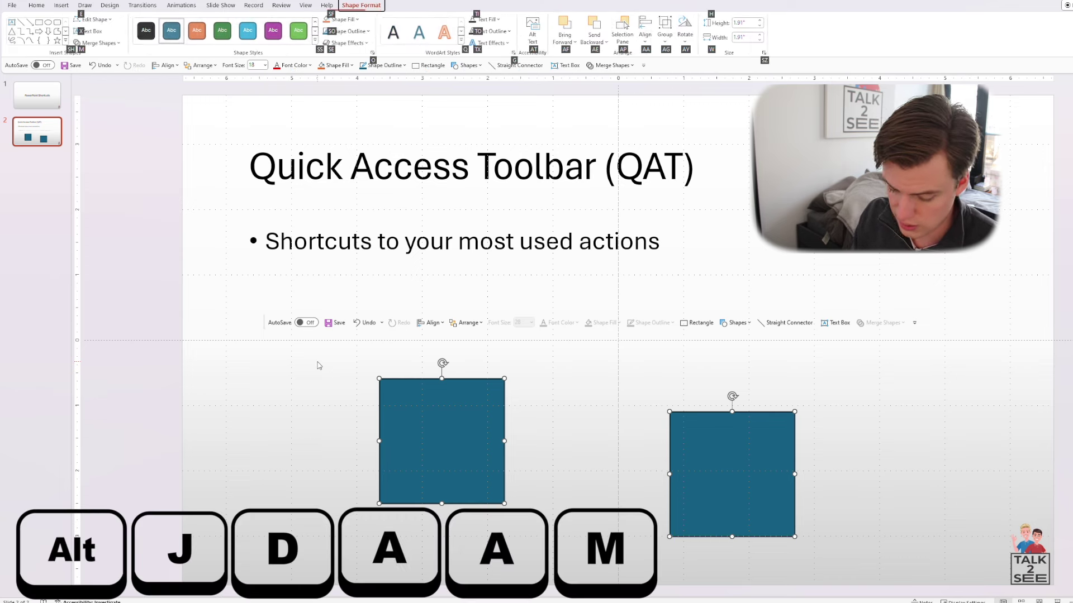
{"action": "key", "text": "a"}
{"action": "key", "text": "a"}
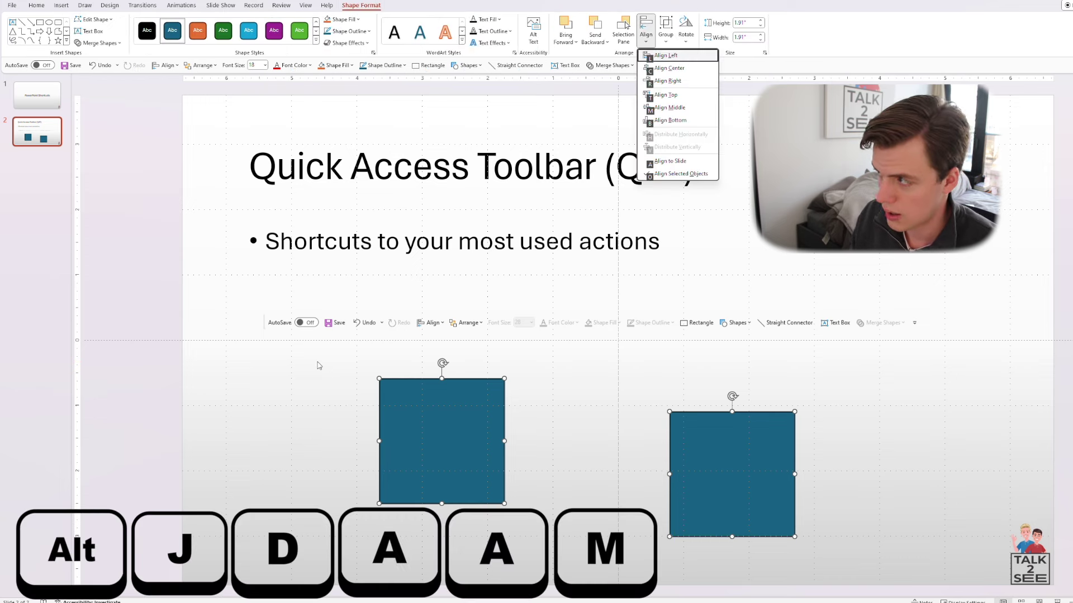
{"action": "key", "text": "m"}
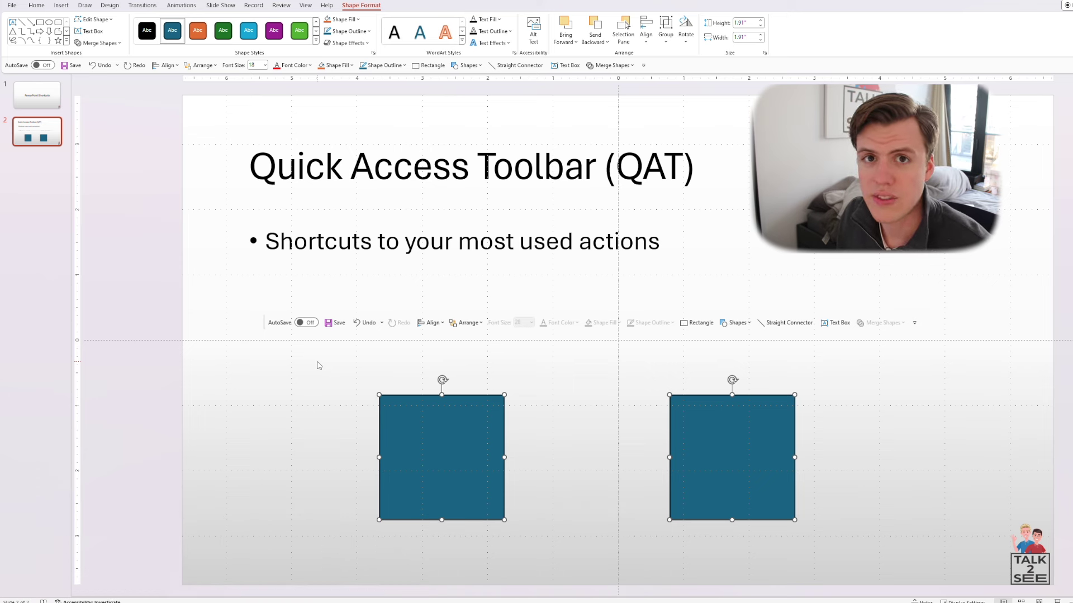
Step: Undo the alignment and reapply Align Middle from the Quick Access Toolbar with Alt 5 M
{"action": "key", "text": "ctrl+z"}
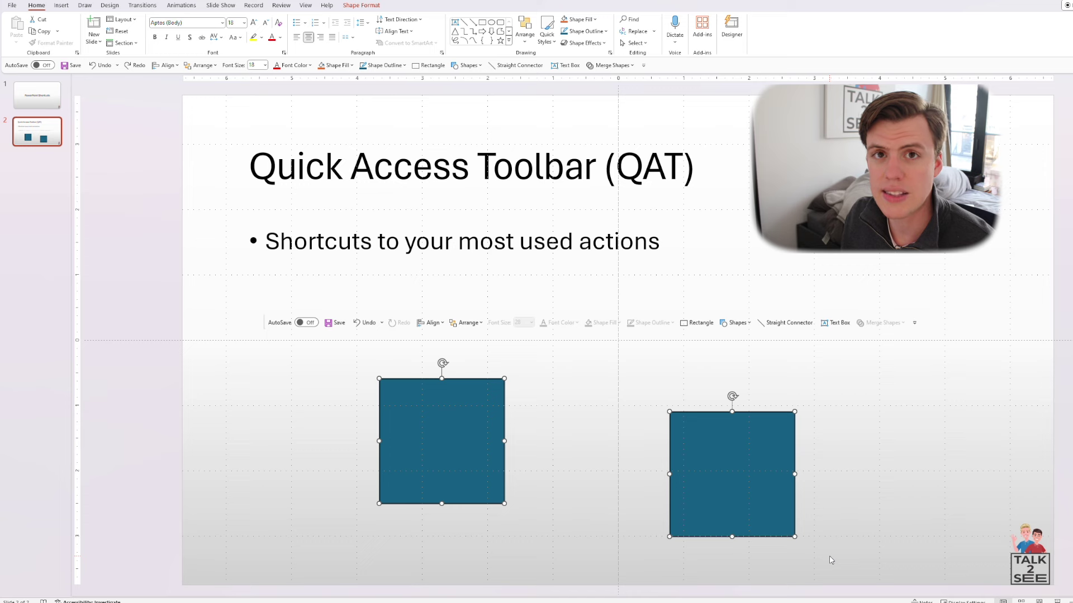
{"action": "key", "text": "alt"}
{"action": "key", "text": "5"}
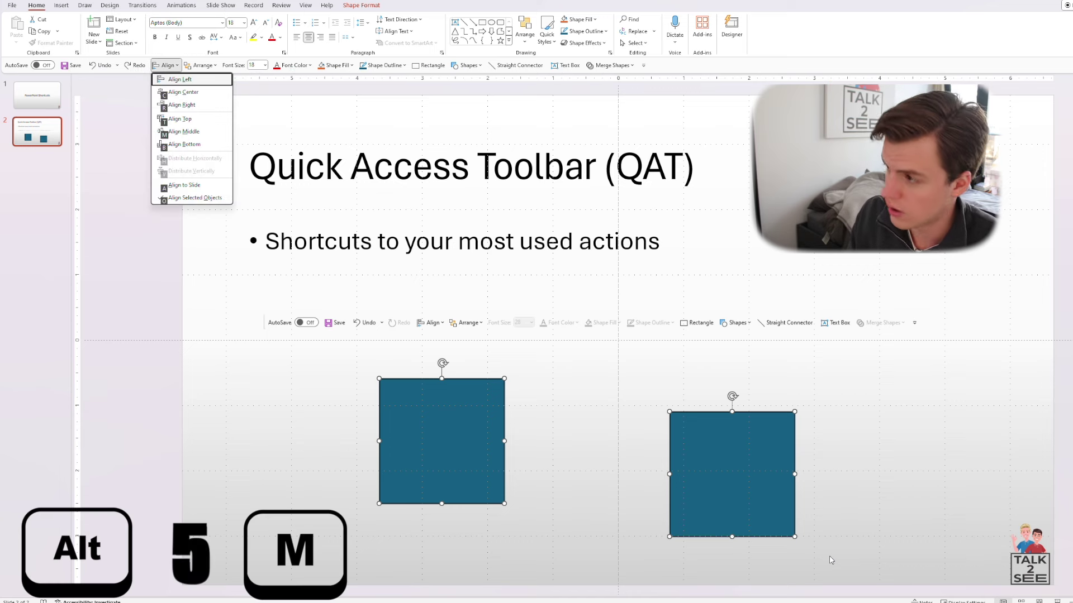
{"action": "key", "text": "m"}
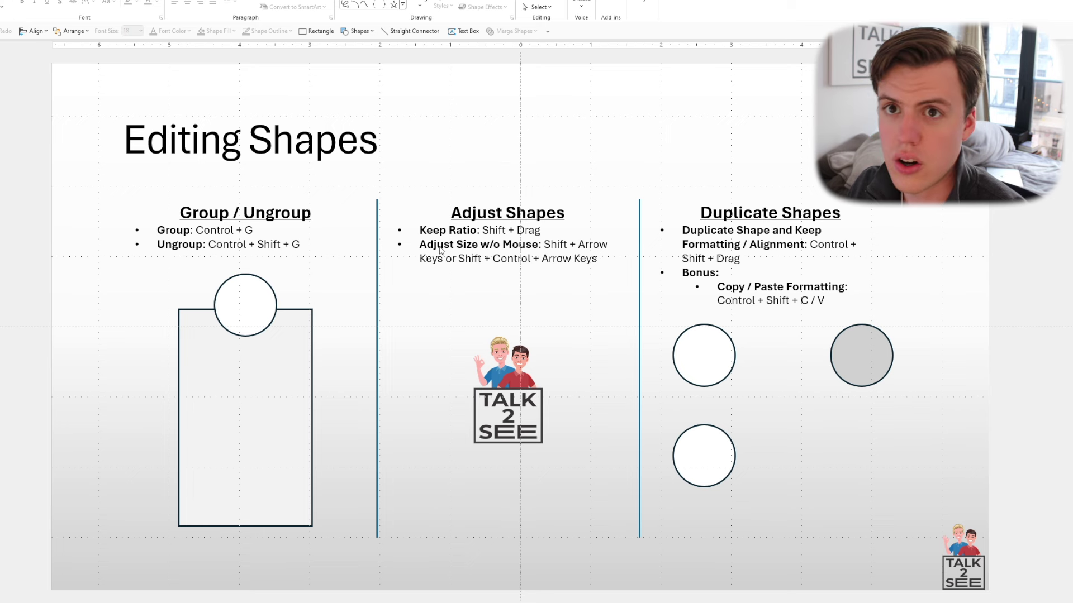
Step: Select the circle and tall rectangle, group them with Ctrl+G, then ungroup them with Ctrl+Shift+G
{"action": "left_click_drag", "start_coordinate": [347, 554], "coordinate": [104, 258]}
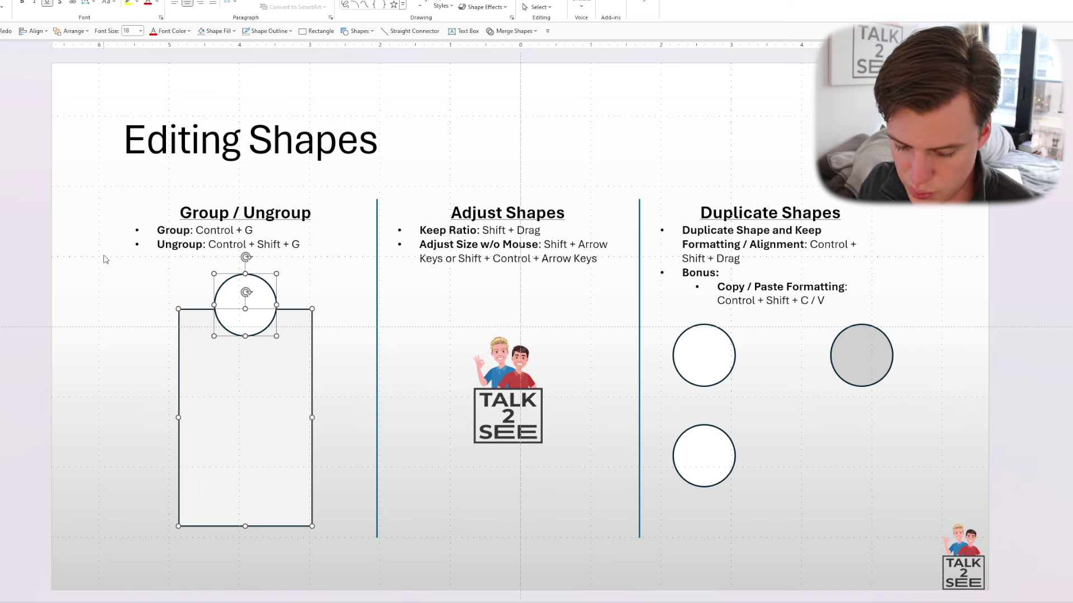
{"action": "key", "text": "ctrl+g"}
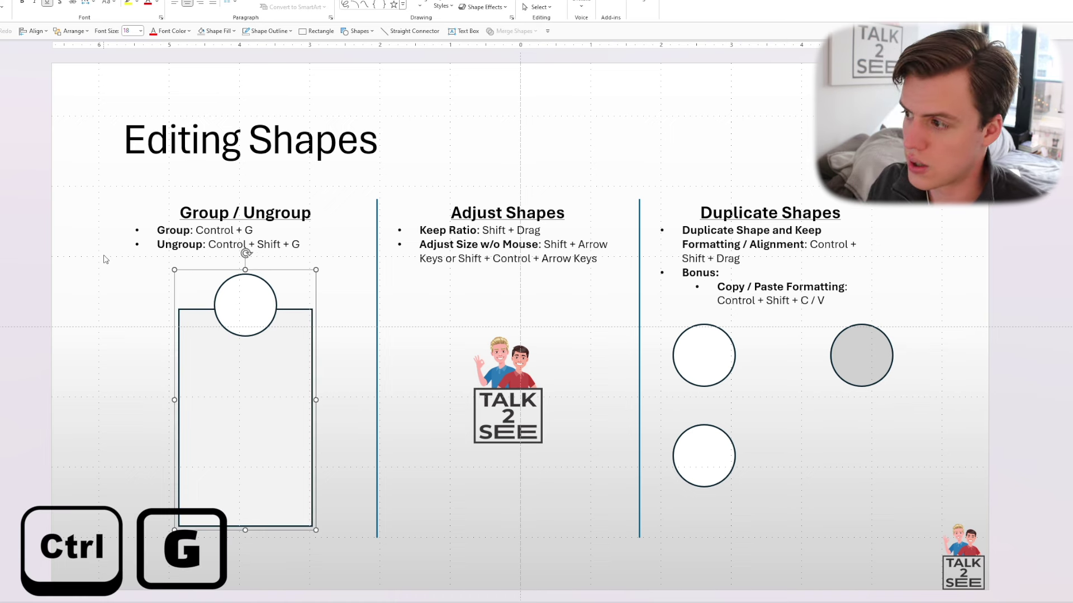
{"action": "key", "text": "ctrl+shift+g"}
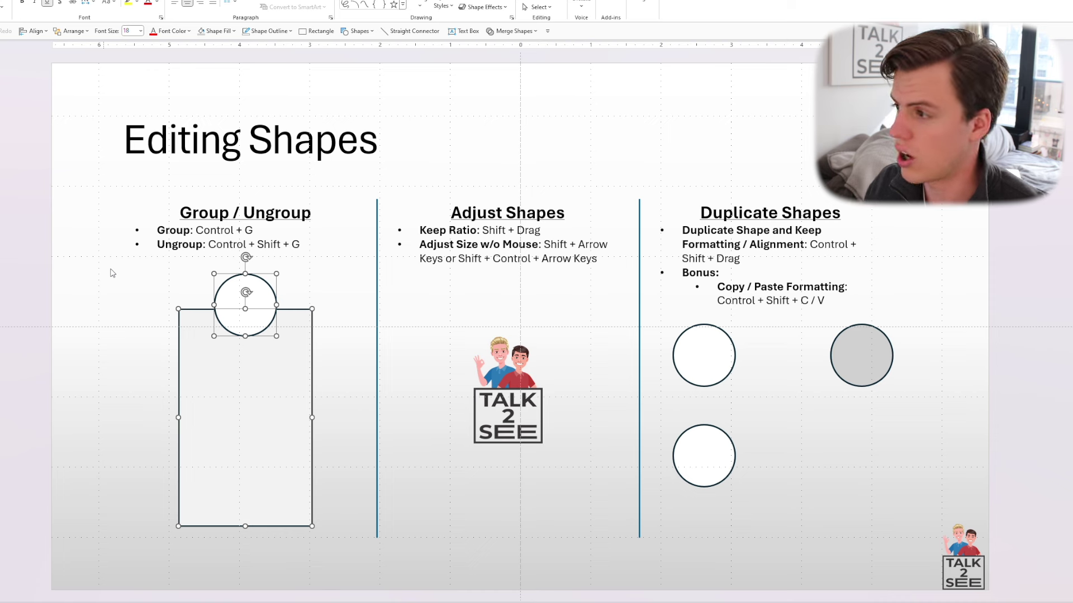
Step: Select the TALK2SEE logo and enlarge it proportionally, undoing a distorted stretch first
{"action": "left_click", "coordinate": [323, 580]}
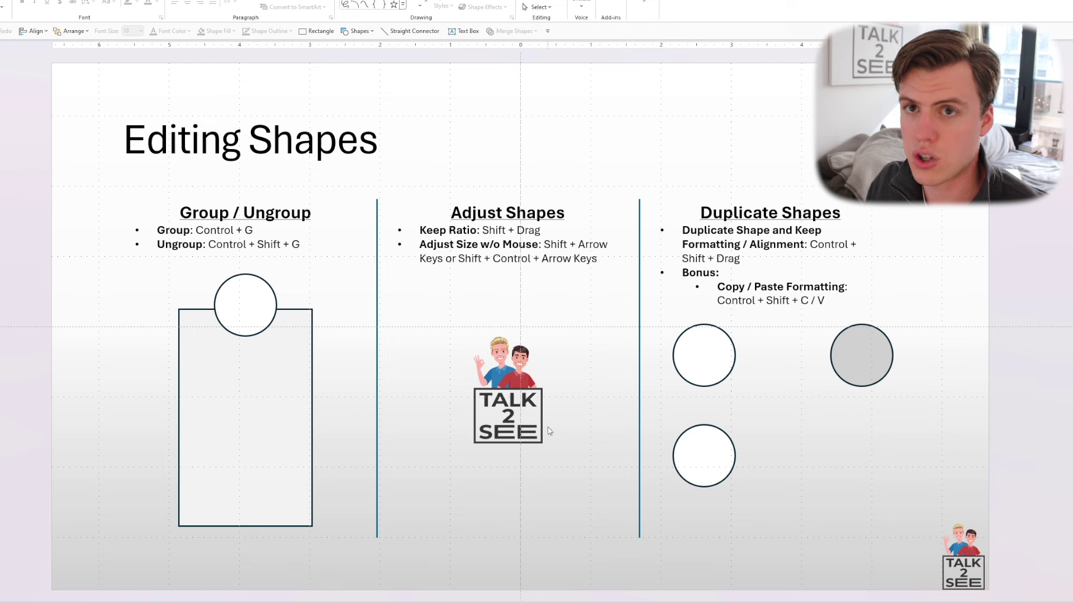
{"action": "left_click", "coordinate": [532, 413]}
{"action": "left_click_drag", "start_coordinate": [542, 441], "coordinate": [538, 574]}
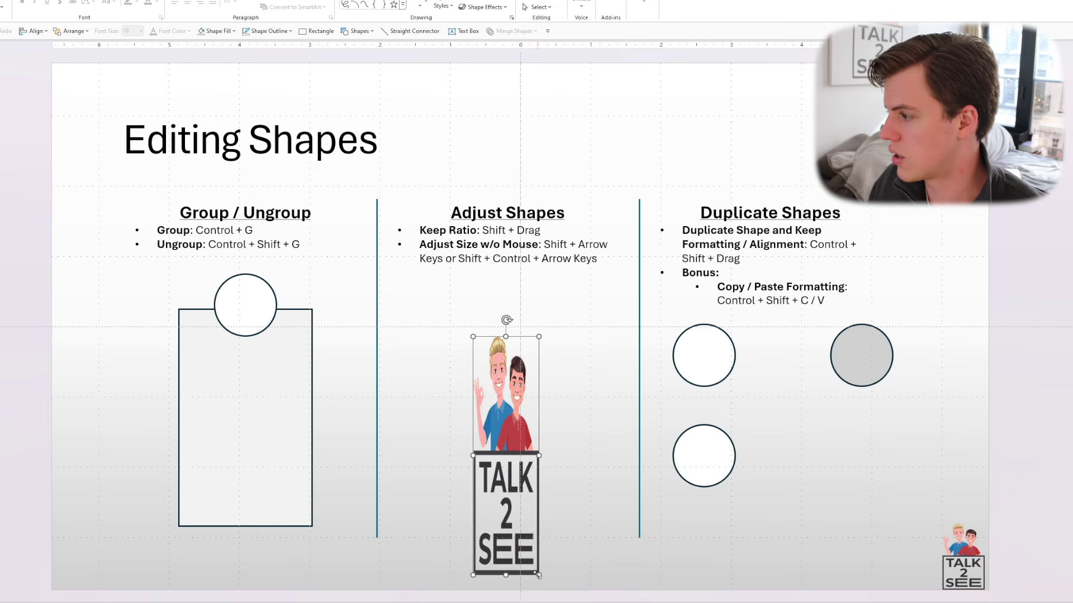
{"action": "key", "text": "ctrl+z"}
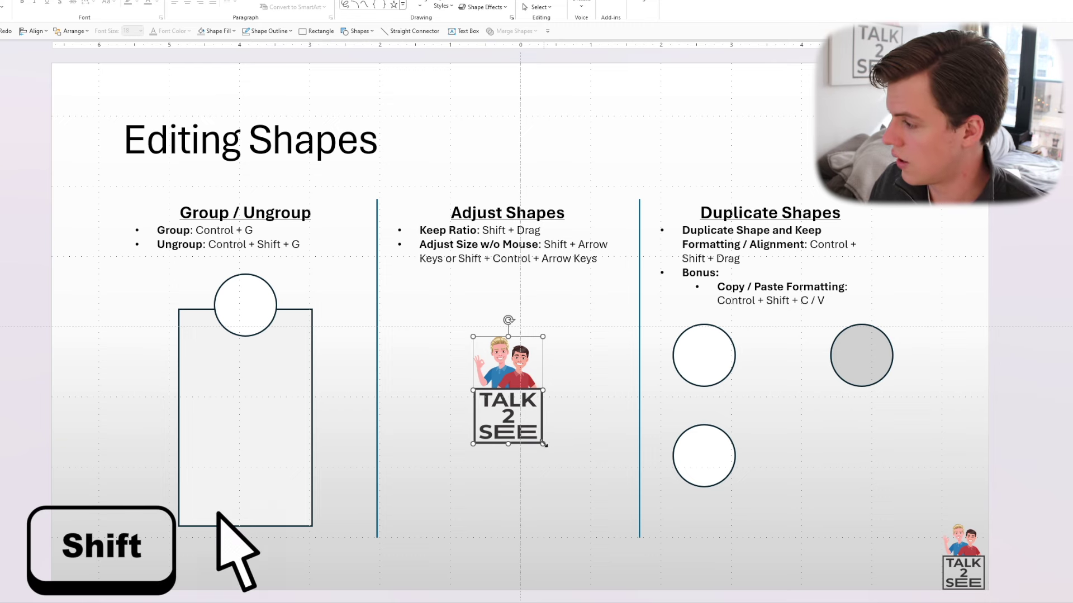
{"action": "left_click_drag", "start_coordinate": [542, 444], "coordinate": [539, 417]}
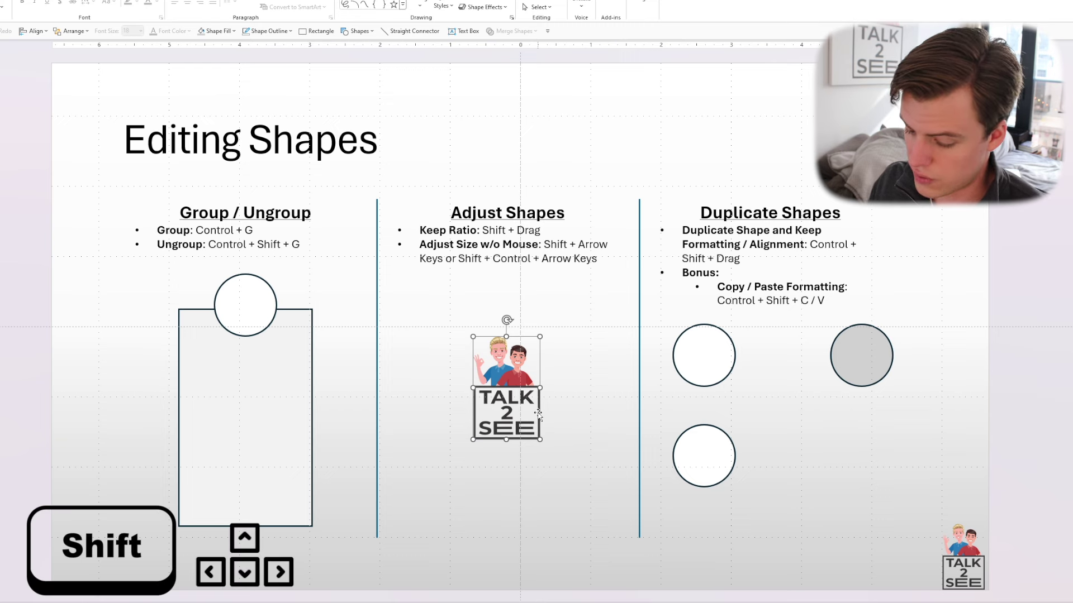
Step: Widen the logo and make it slightly taller with Shift+arrow keys
{"action": "key", "text": "shift+Right"}
{"action": "key", "text": "shift+Right"}
{"action": "key", "text": "shift+Right"}
{"action": "key", "text": "shift+Right"}
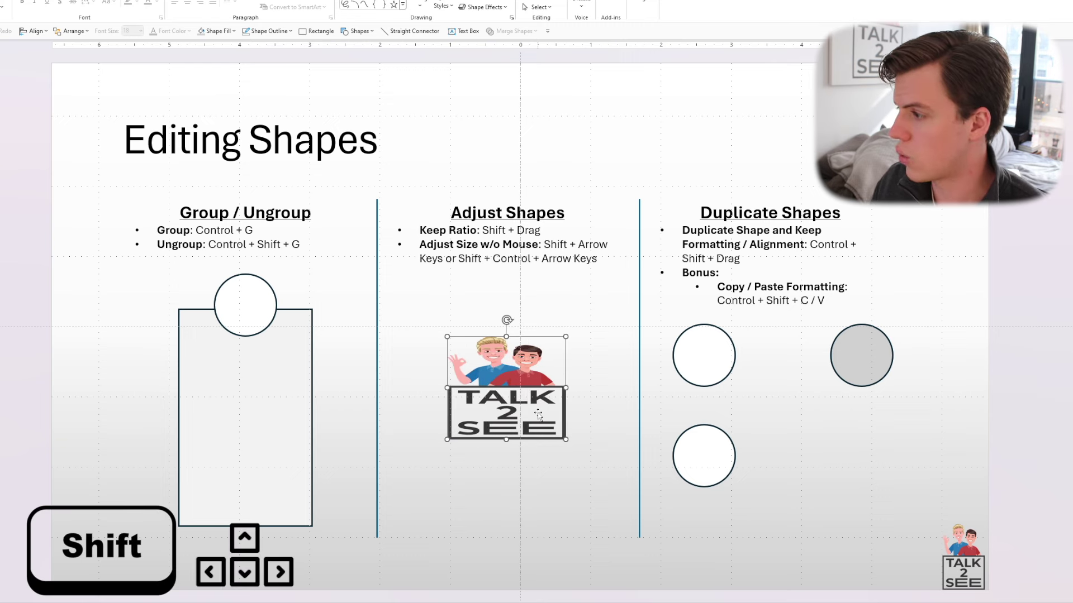
{"action": "key", "text": "shift+Up"}
{"action": "key", "text": "shift+Up"}
{"action": "key", "text": "shift+Up"}
{"action": "key", "text": "shift+Up"}
{"action": "key", "text": "shift+Up"}
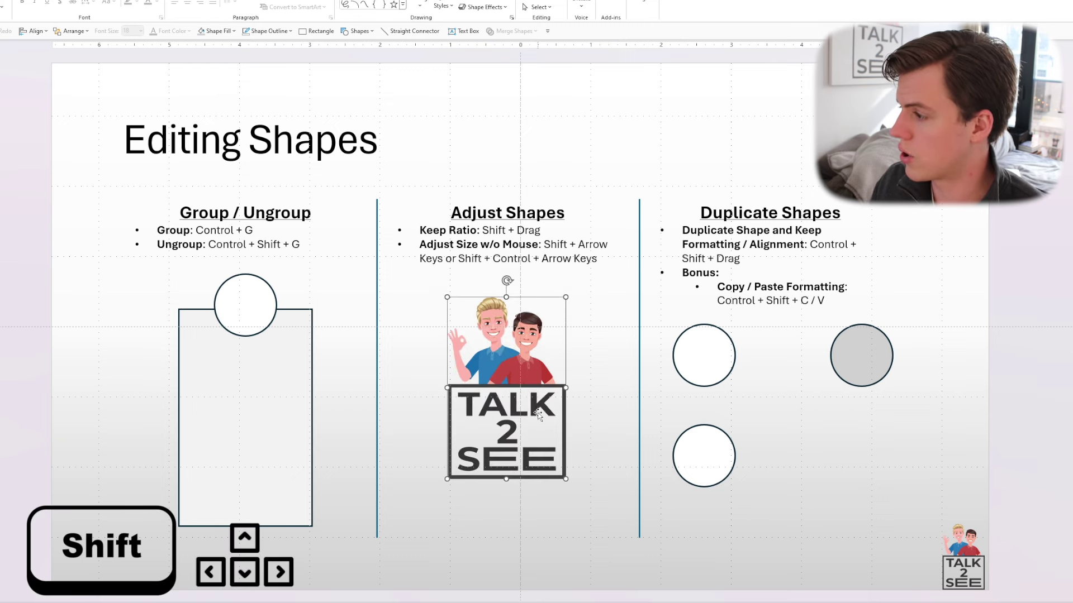
{"action": "key", "text": "shift+Down"}
{"action": "key", "text": "shift+Down"}
{"action": "key", "text": "shift+Down"}
{"action": "key", "text": "shift+Down"}
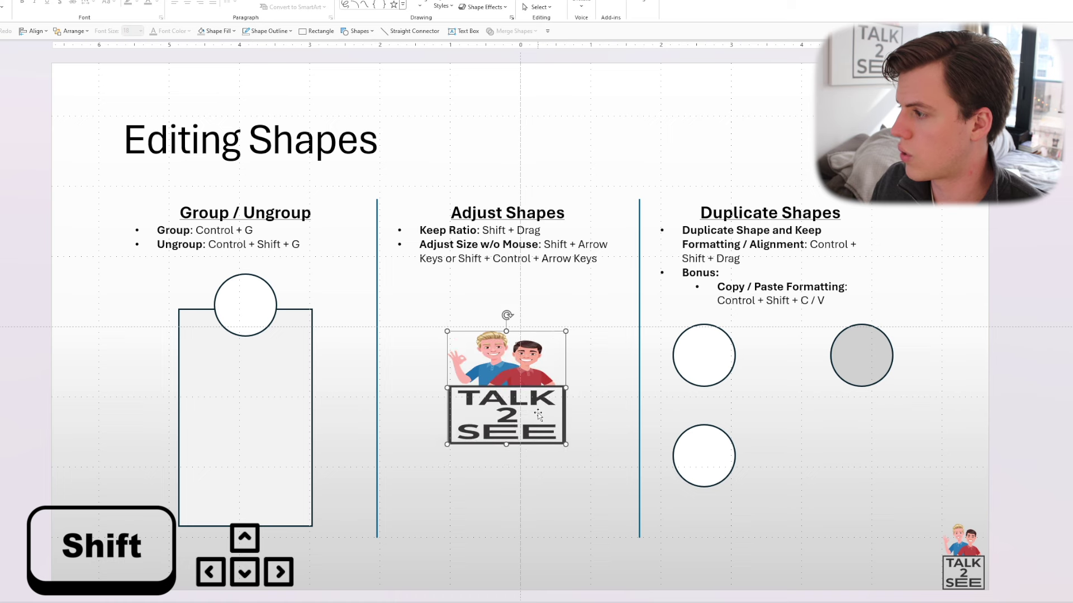
{"action": "key", "text": "shift+Up"}
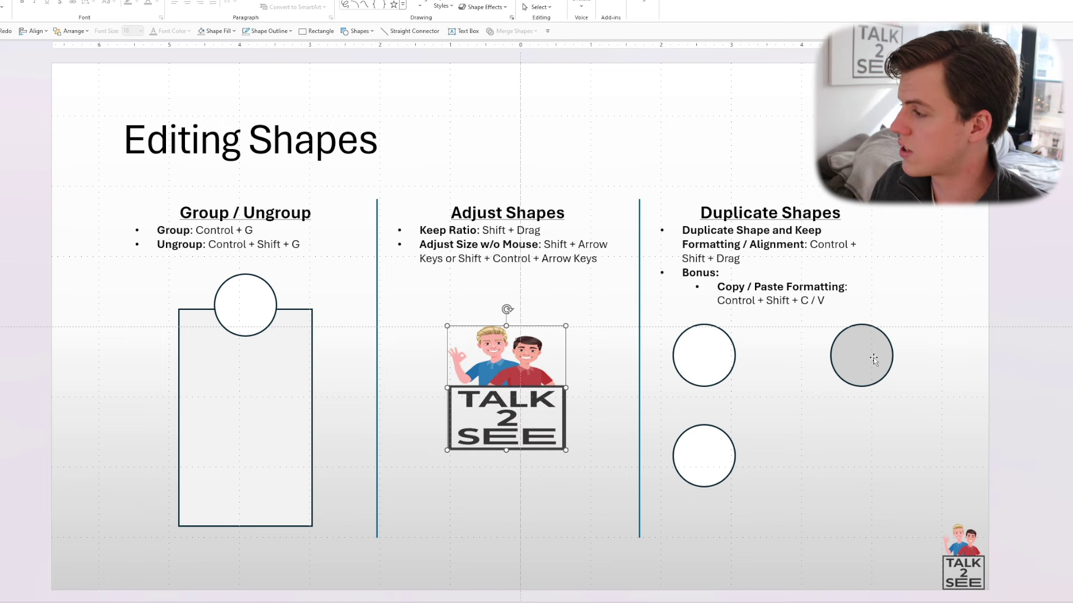
Step: Duplicate the lower-left circle into an aligned bottom-right spot under the grey circle
{"action": "left_click", "coordinate": [707, 451]}
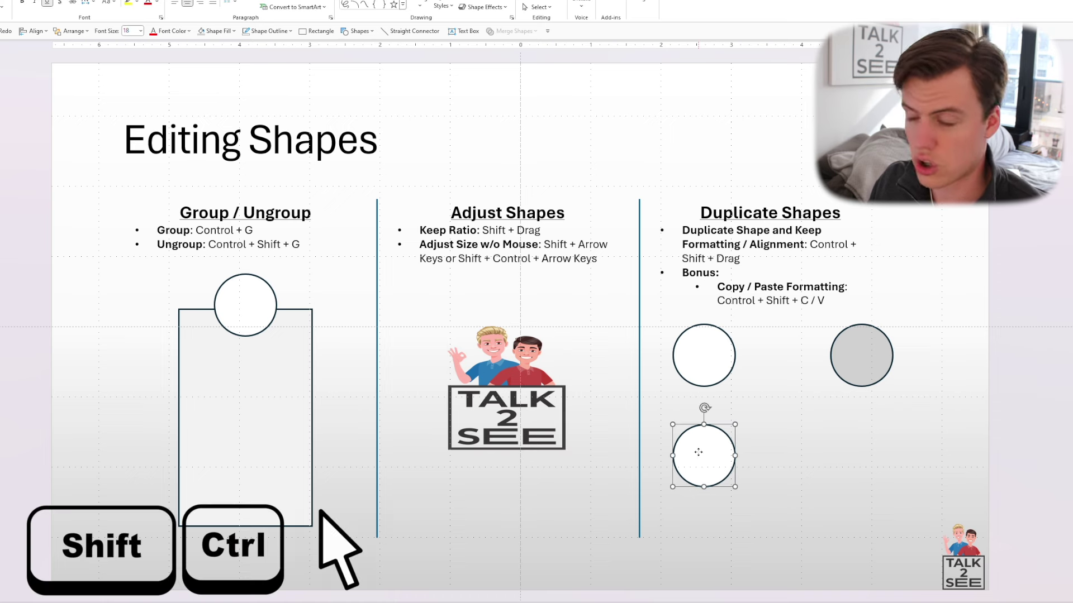
{"action": "left_click_drag", "start_coordinate": [698, 452], "coordinate": [842, 542]}
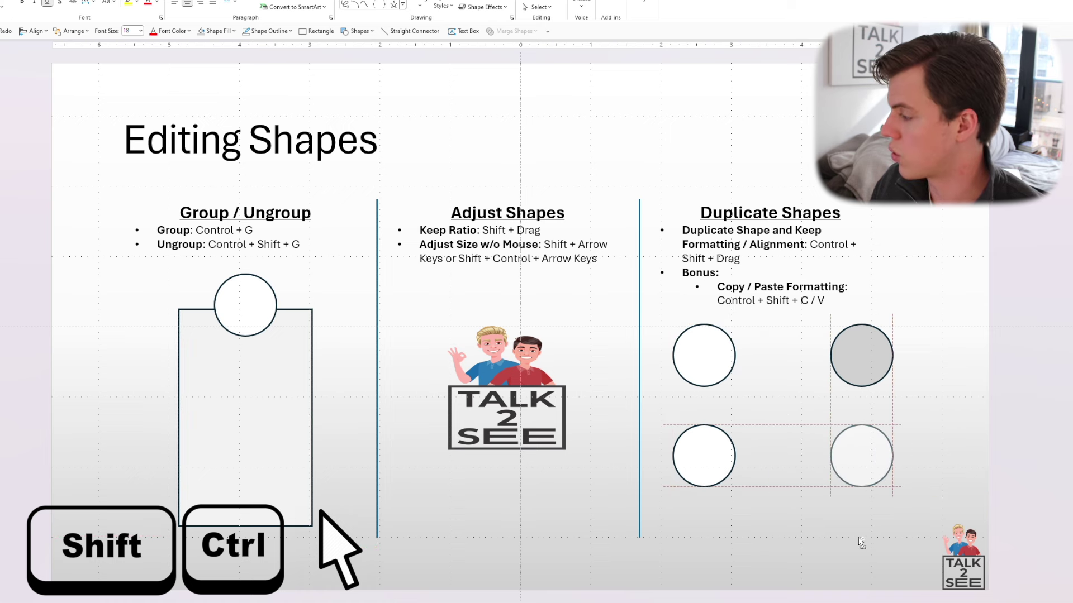
{"action": "left_click_drag", "start_coordinate": [862, 543], "coordinate": [860, 541]}
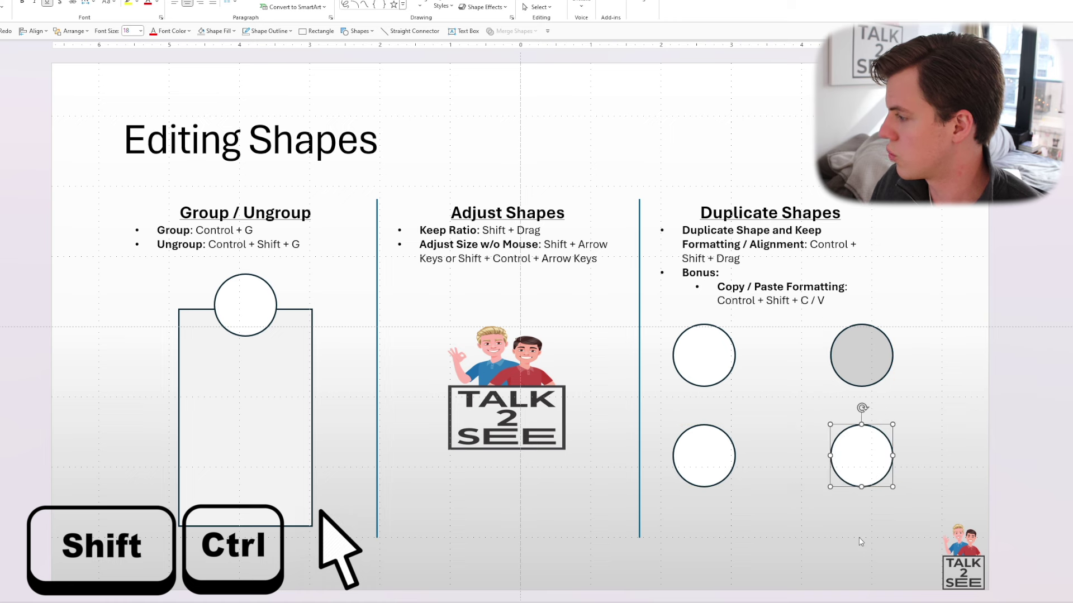
{"action": "key", "text": "Escape"}
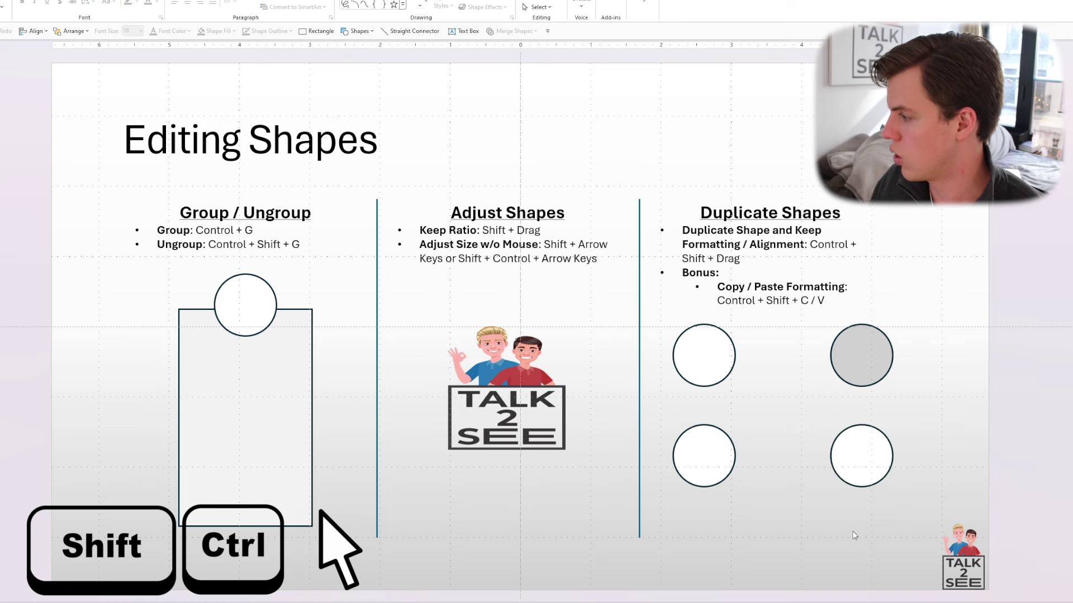
Step: Drag out a Ctrl copy of the bottom-left circle, then undo it
{"action": "left_click", "coordinate": [714, 477]}
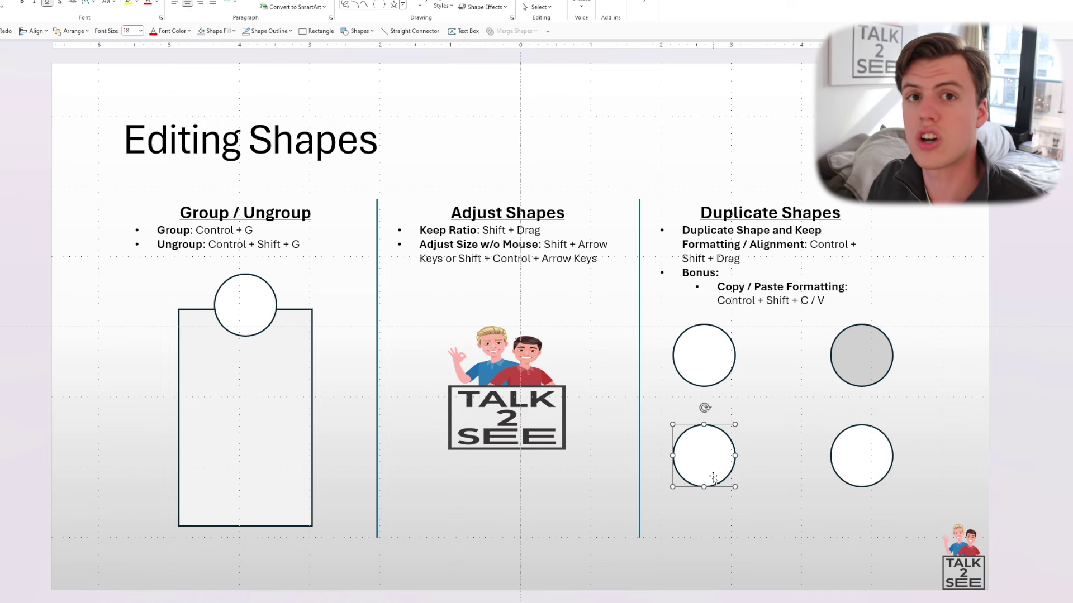
{"action": "left_click_drag", "start_coordinate": [713, 480], "coordinate": [895, 492]}
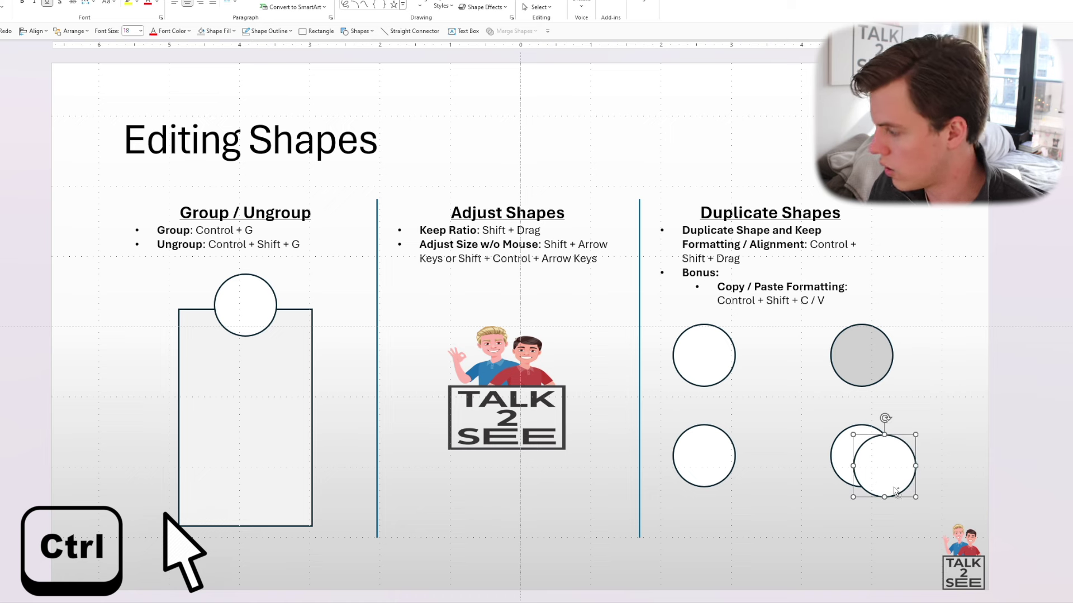
{"action": "key", "text": "ctrl+z"}
{"action": "left_click", "coordinate": [888, 491]}
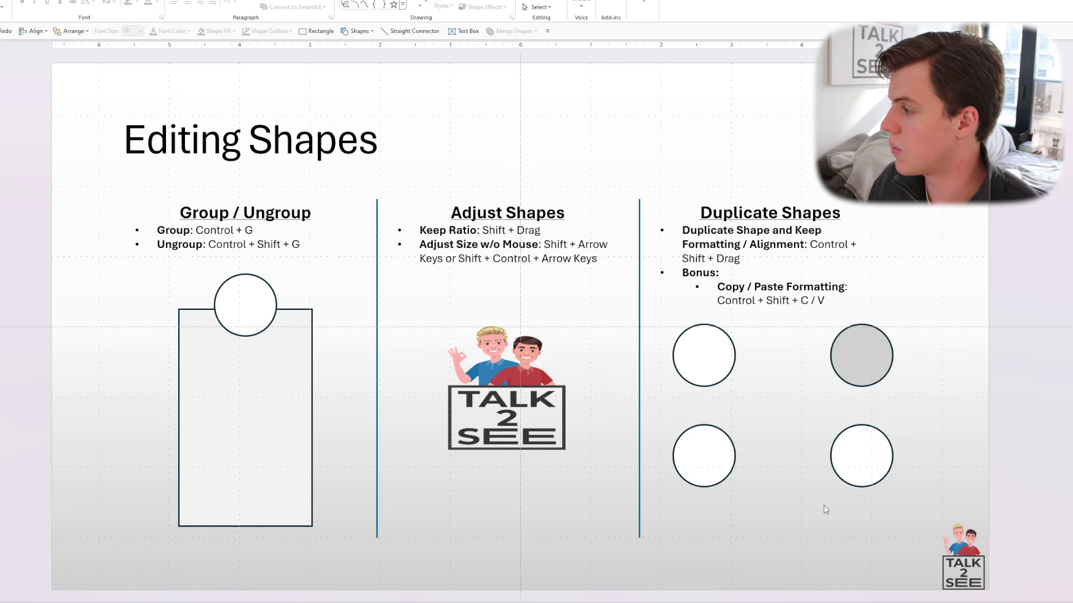
Step: Paint the grey circle's fill onto the other three circles with Format Painter, then undo it
{"action": "left_click", "coordinate": [863, 363]}
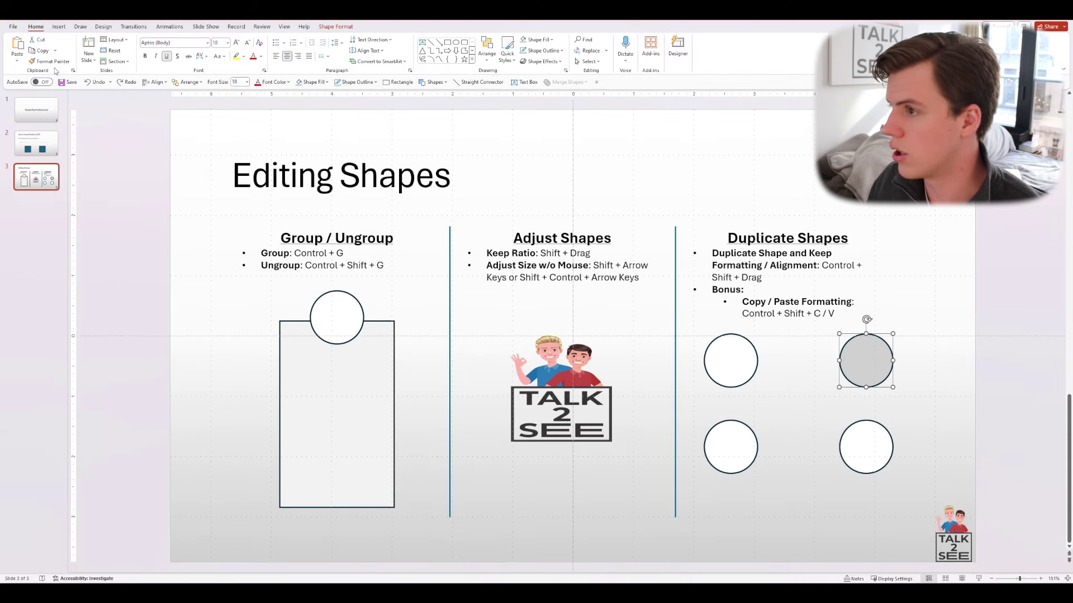
{"action": "left_click", "coordinate": [56, 63]}
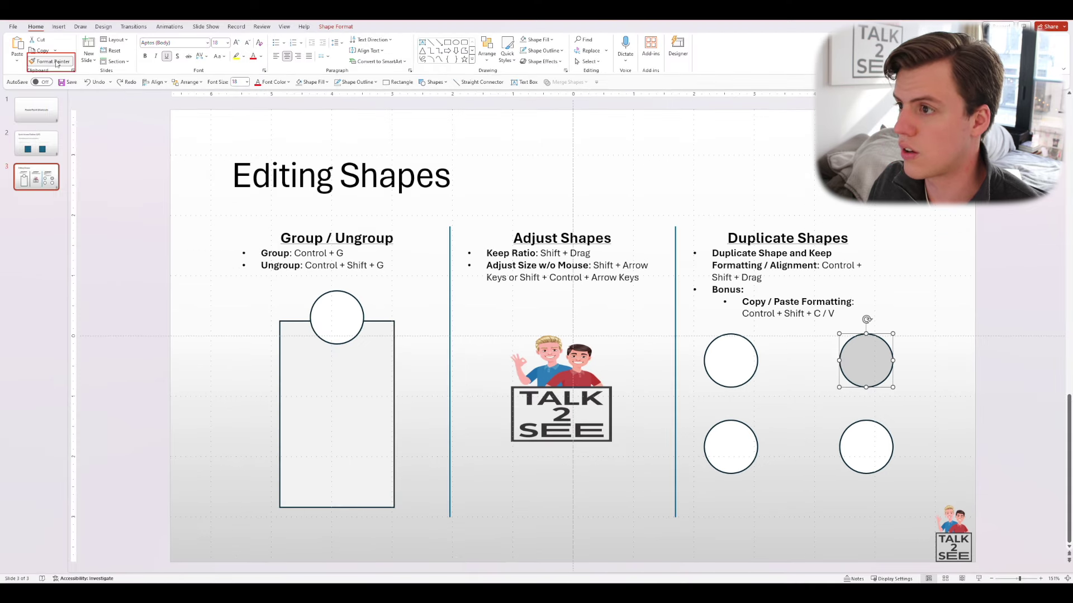
{"action": "left_click", "coordinate": [741, 356]}
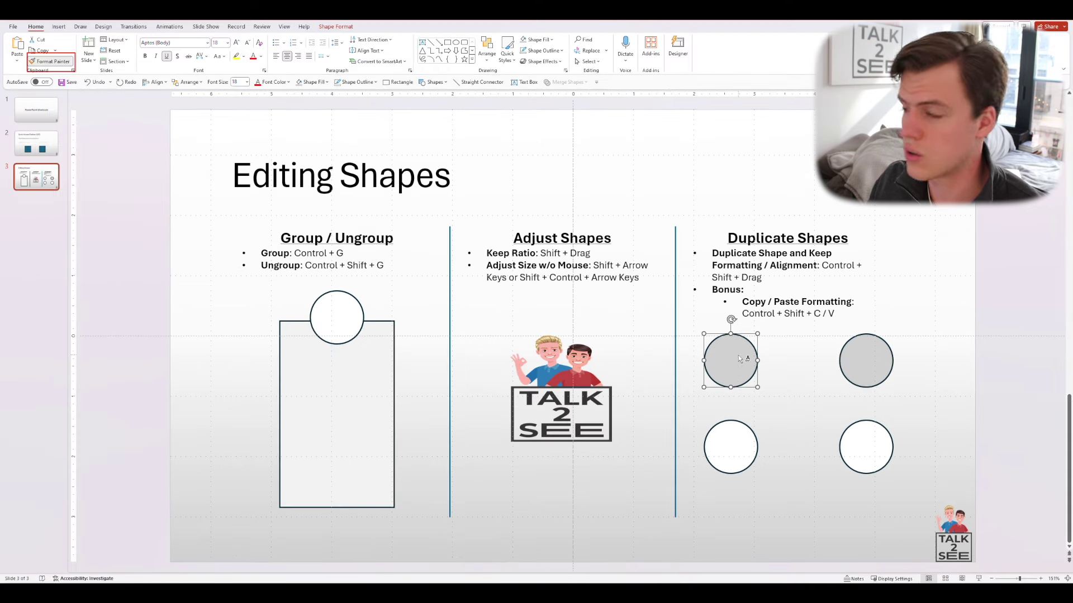
{"action": "left_click", "coordinate": [743, 469]}
{"action": "left_click", "coordinate": [871, 446]}
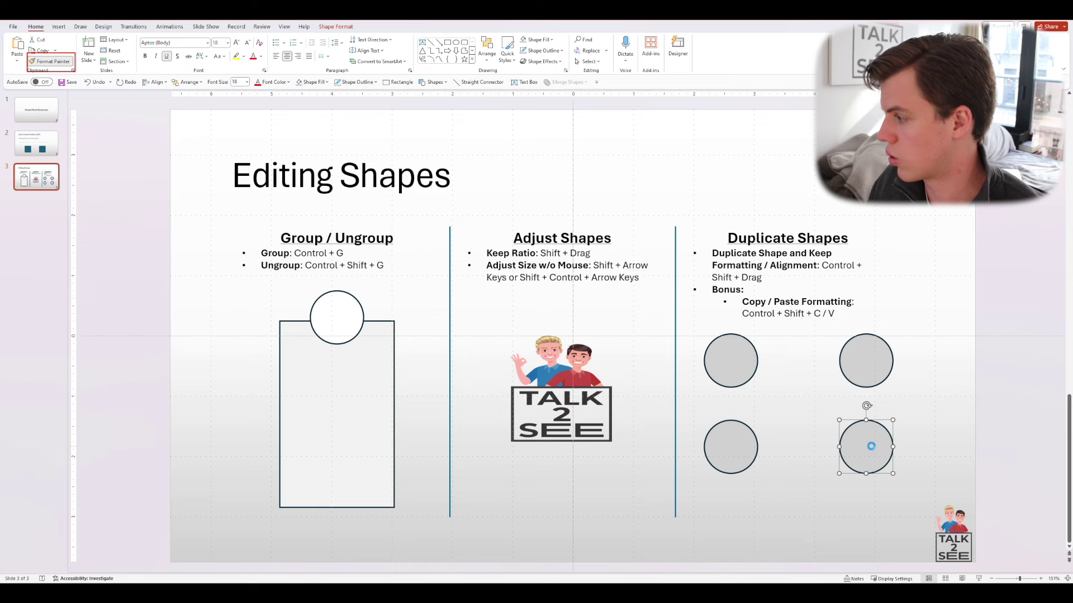
{"action": "key", "text": "ctrl+z"}
{"action": "key", "text": "ctrl+z"}
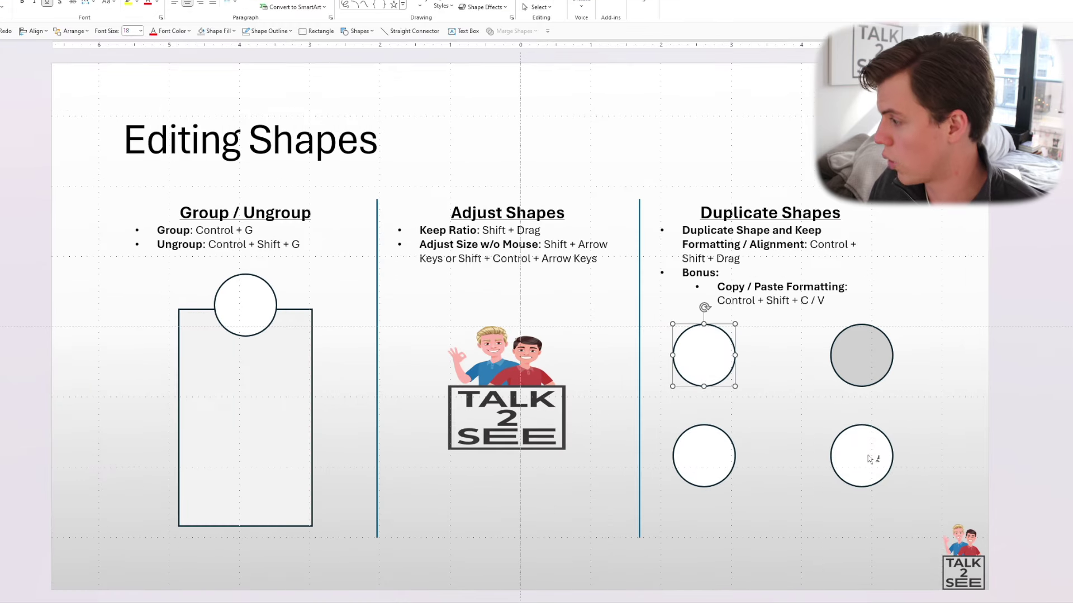
{"action": "key", "text": "Escape"}
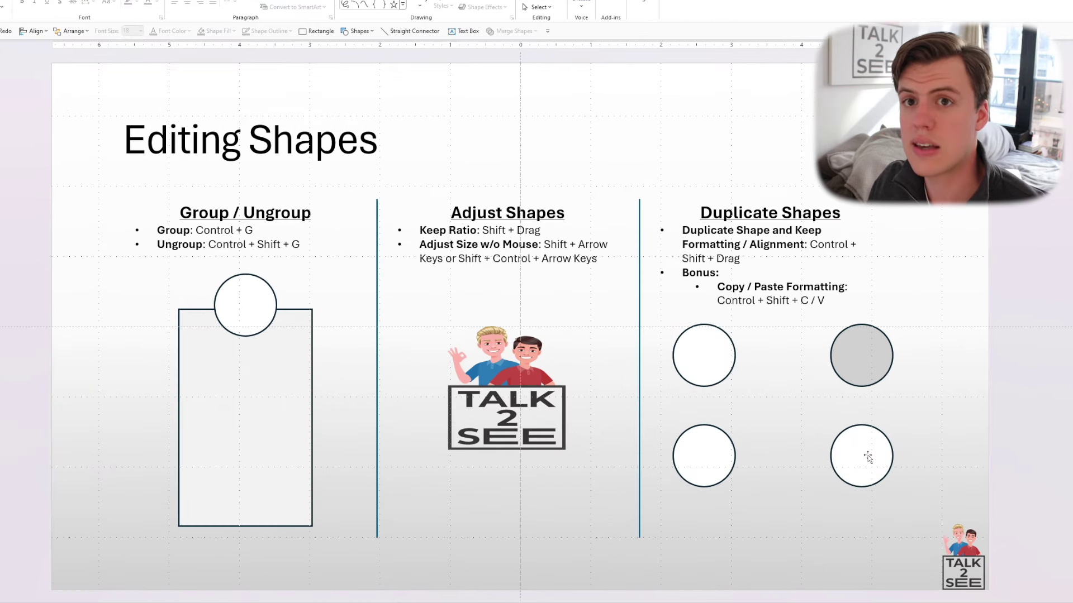
Step: Copy the grey circle's formatting with Ctrl+Shift+C and paste it onto all four circles with Ctrl+Shift+V
{"action": "left_click", "coordinate": [865, 351]}
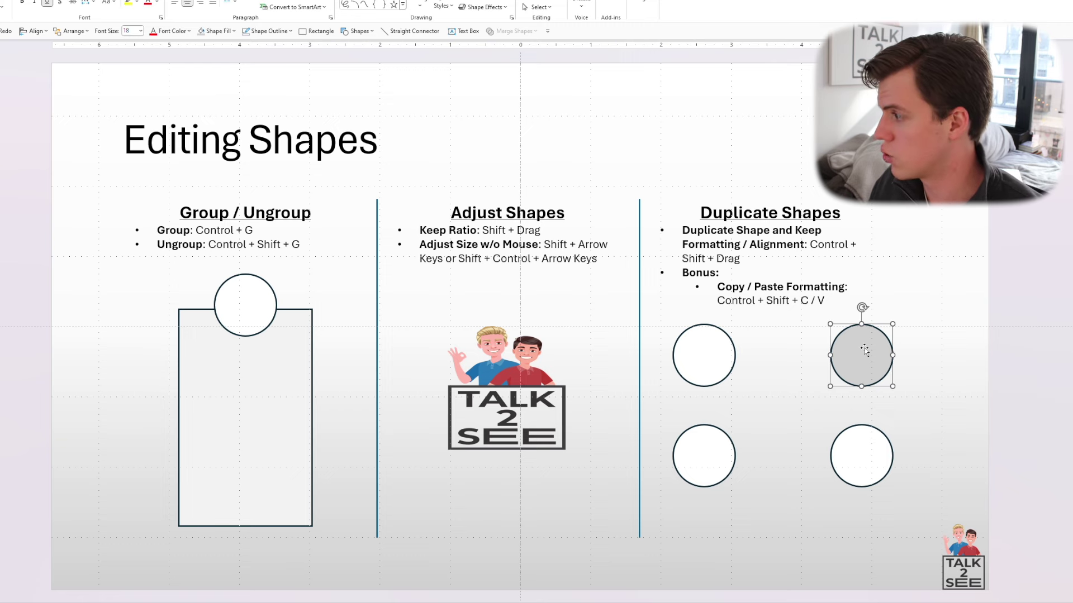
{"action": "key", "text": "ctrl+shift+c"}
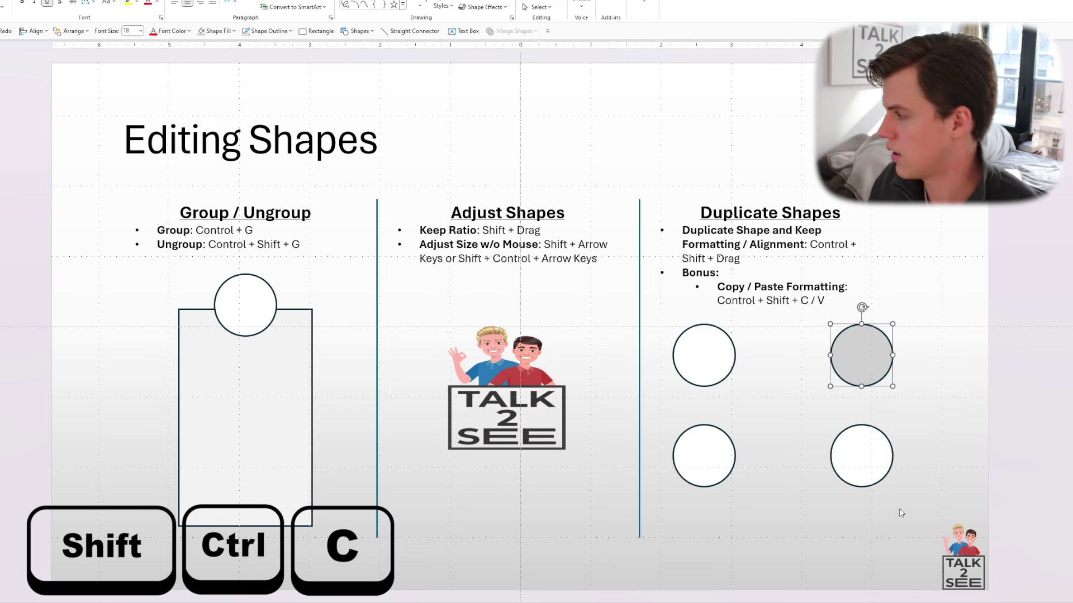
{"action": "left_click_drag", "start_coordinate": [922, 516], "coordinate": [641, 314]}
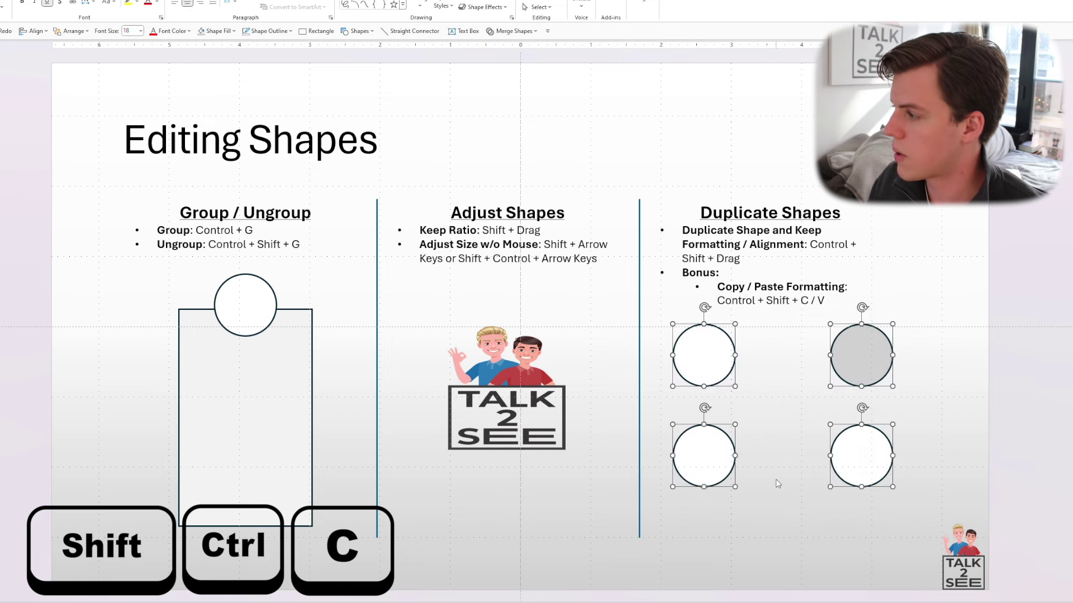
{"action": "key", "text": "ctrl+shift+v"}
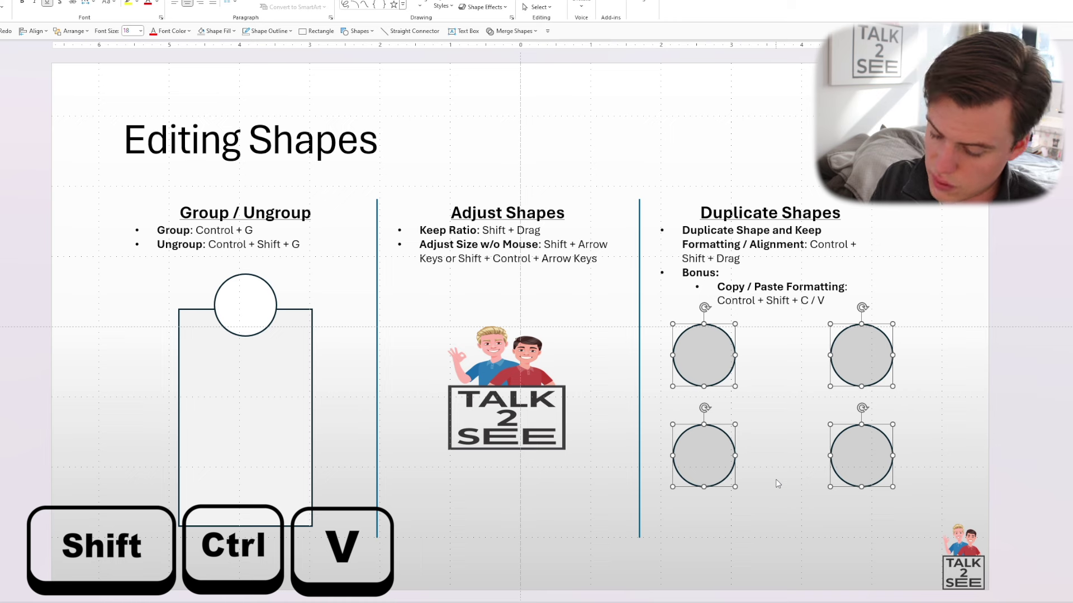
{"action": "left_click", "coordinate": [779, 484]}
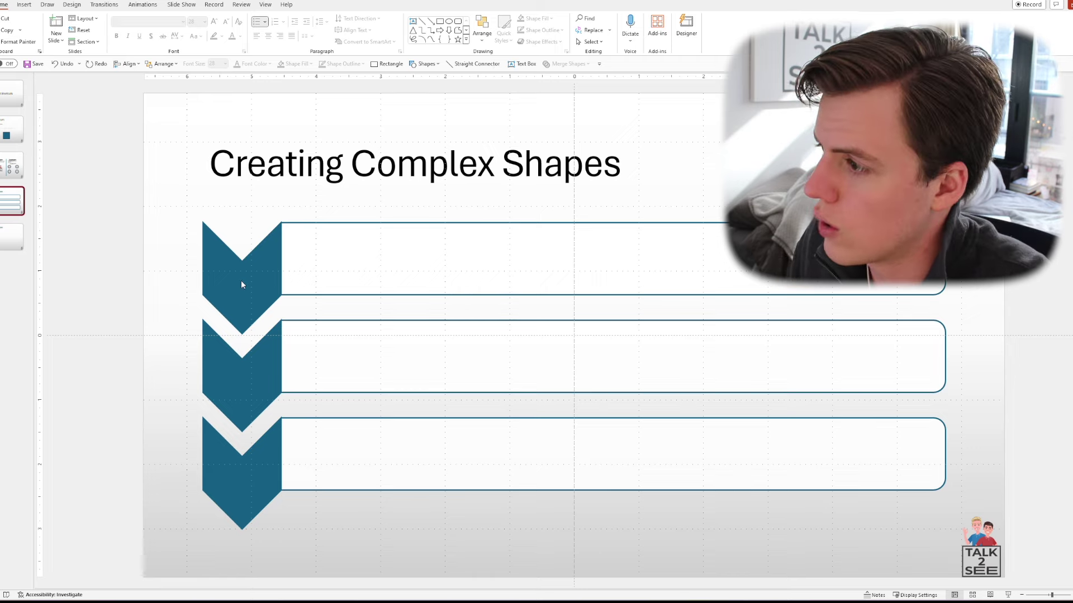
Step: Go to the next, blank Creating Complex Shapes slide
{"action": "left_click", "coordinate": [1, 240]}
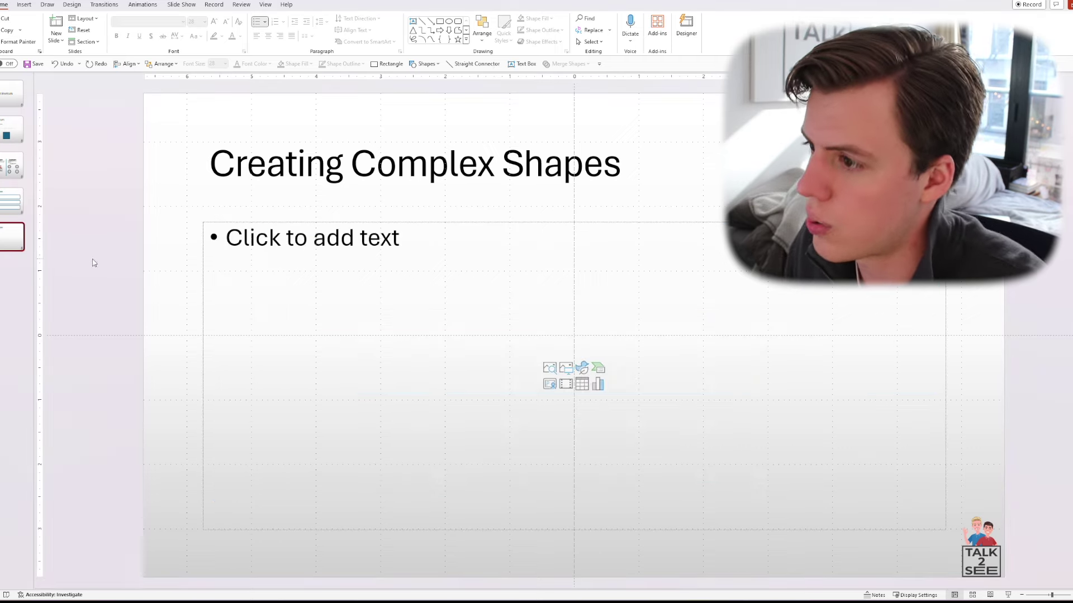
Step: Insert a Vertical Chevron List SmartArt graphic into the empty content placeholder
{"action": "left_click", "coordinate": [200, 247]}
{"action": "left_click", "coordinate": [24, 4]}
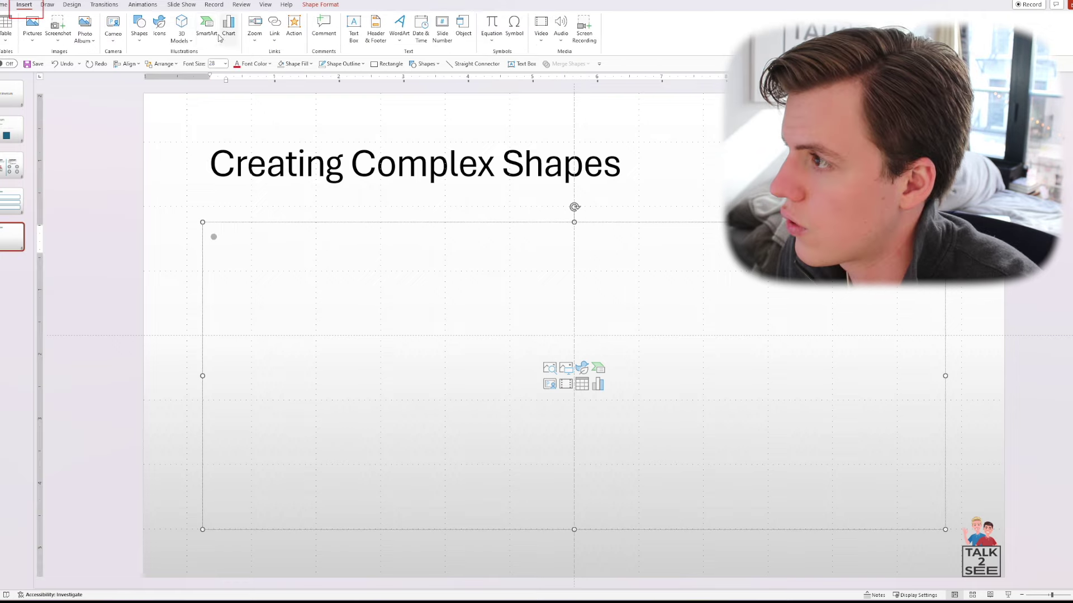
{"action": "left_click", "coordinate": [206, 26]}
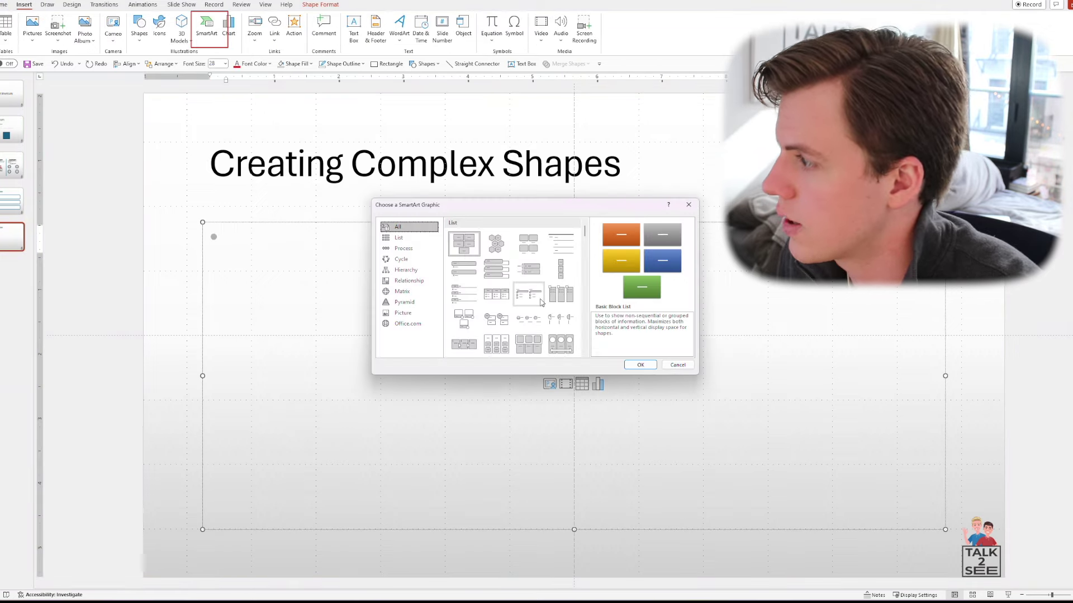
{"action": "scroll", "coordinate": [540, 302], "scroll_direction": "down", "scroll_amount": 5}
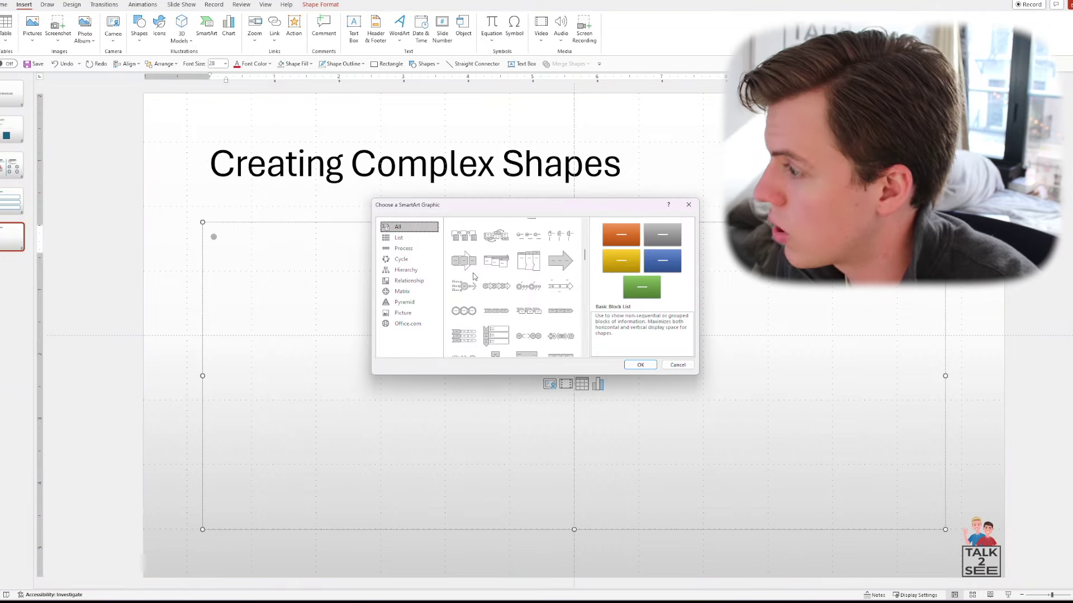
{"action": "scroll", "coordinate": [474, 276], "scroll_direction": "down", "scroll_amount": 3}
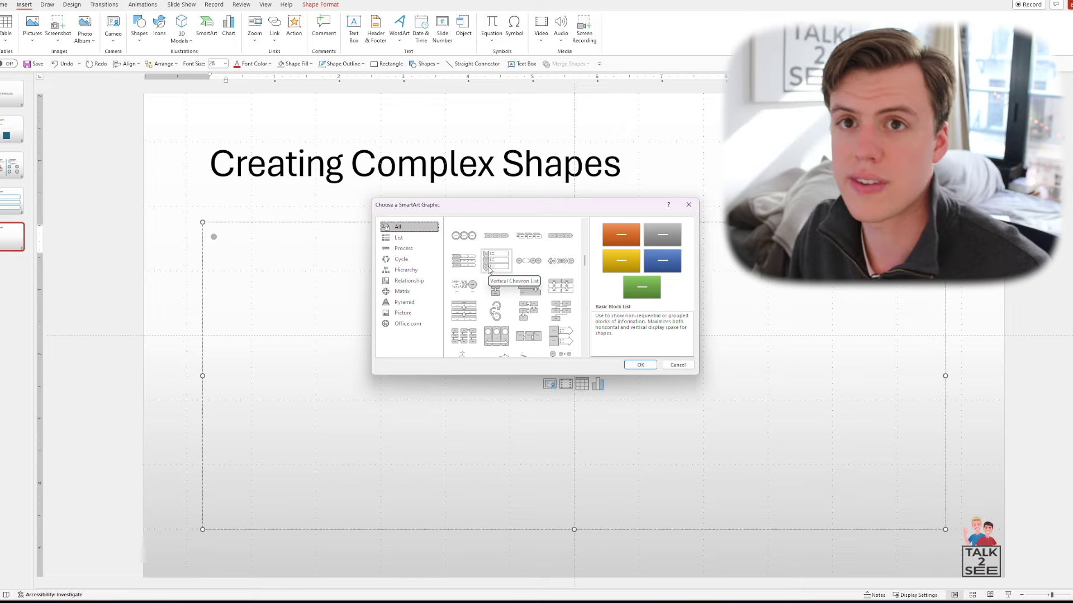
{"action": "left_click", "coordinate": [490, 271]}
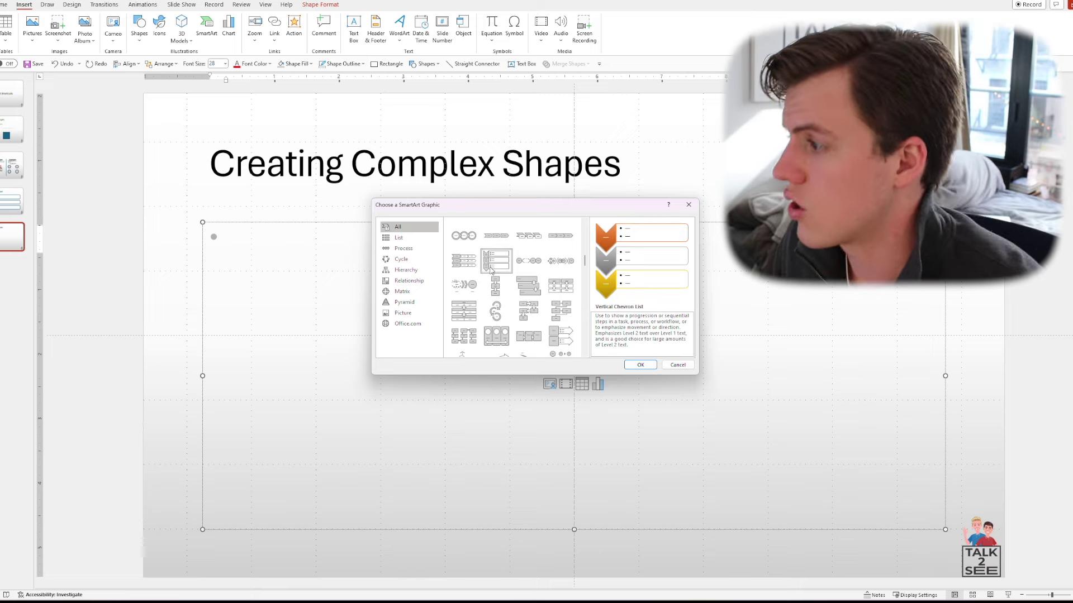
{"action": "left_click", "coordinate": [640, 364]}
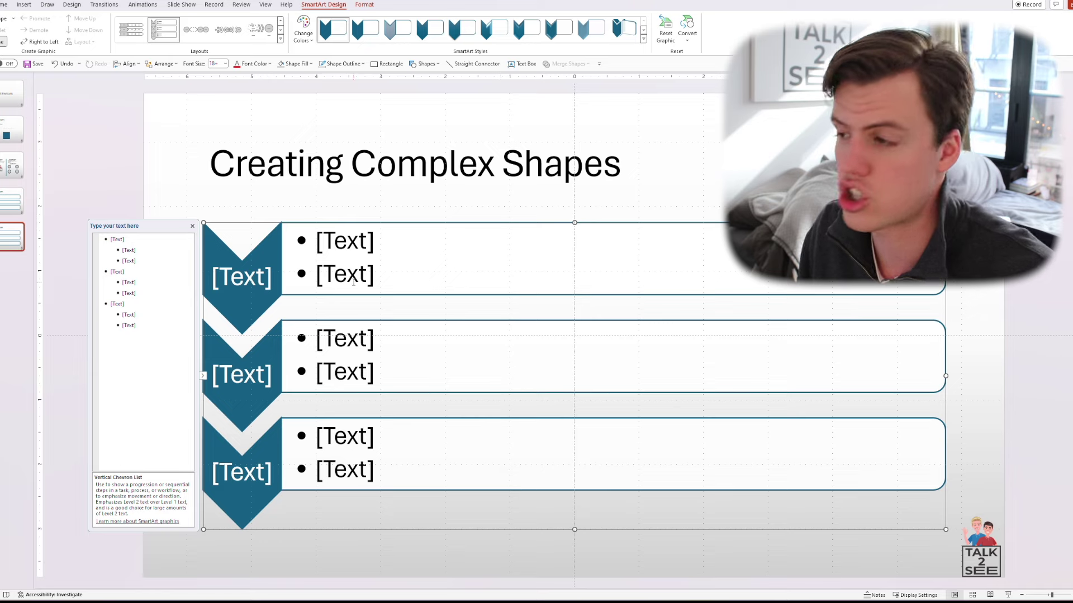
Step: Convert the chevron SmartArt to shapes and ungroup them with Ctrl+Shift+G
{"action": "right_click", "coordinate": [300, 224]}
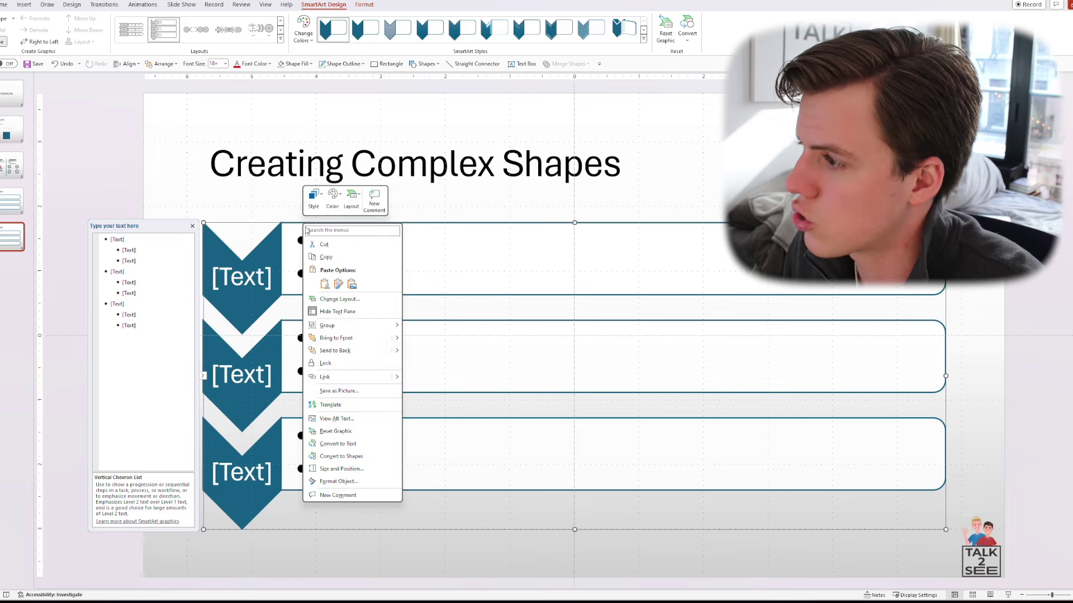
{"action": "left_click", "coordinate": [357, 456]}
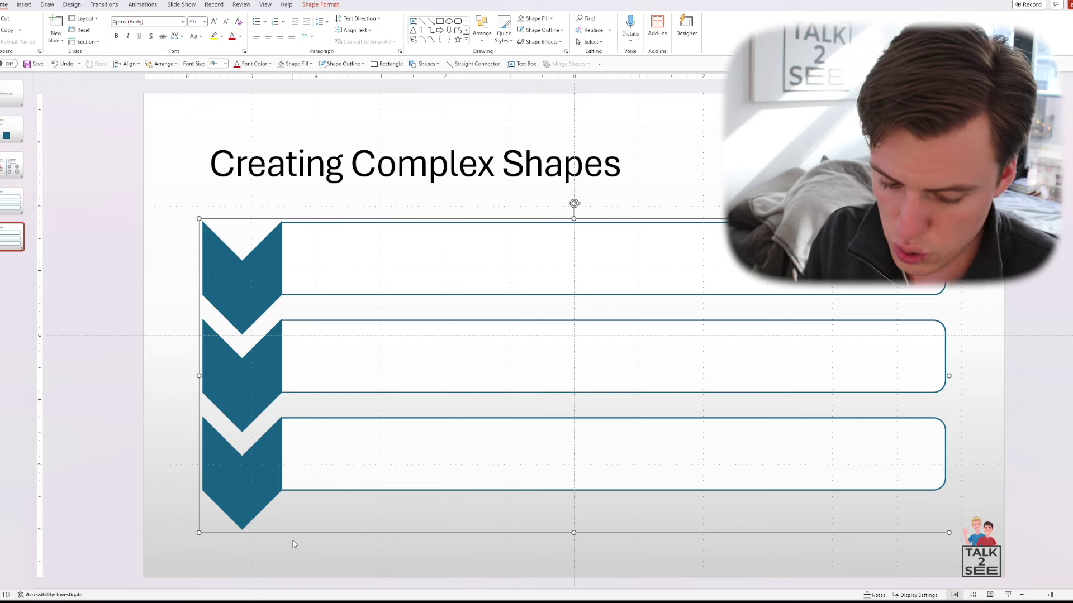
{"action": "key", "text": "ctrl+shift+g"}
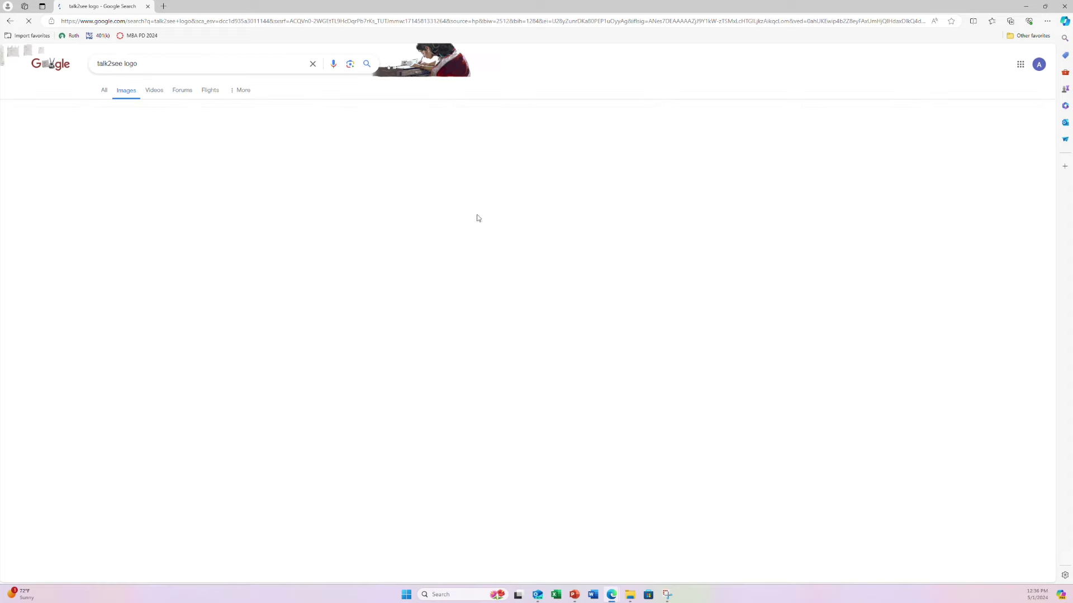
Step: Open the Talk2See logo image result and copy the image
{"action": "left_click", "coordinate": [50, 148]}
{"action": "right_click", "coordinate": [884, 307]}
{"action": "left_click", "coordinate": [914, 442]}
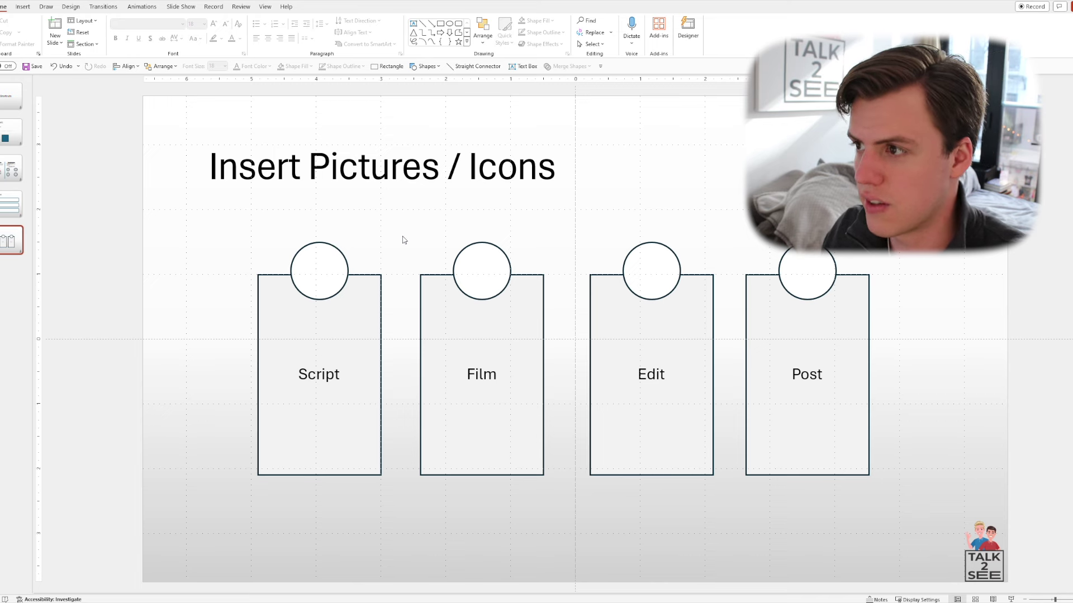
Step: Insert the second 'script' stock icon and shrink it into the Script circle
{"action": "key", "text": "alt"}
{"action": "key", "text": "n"}
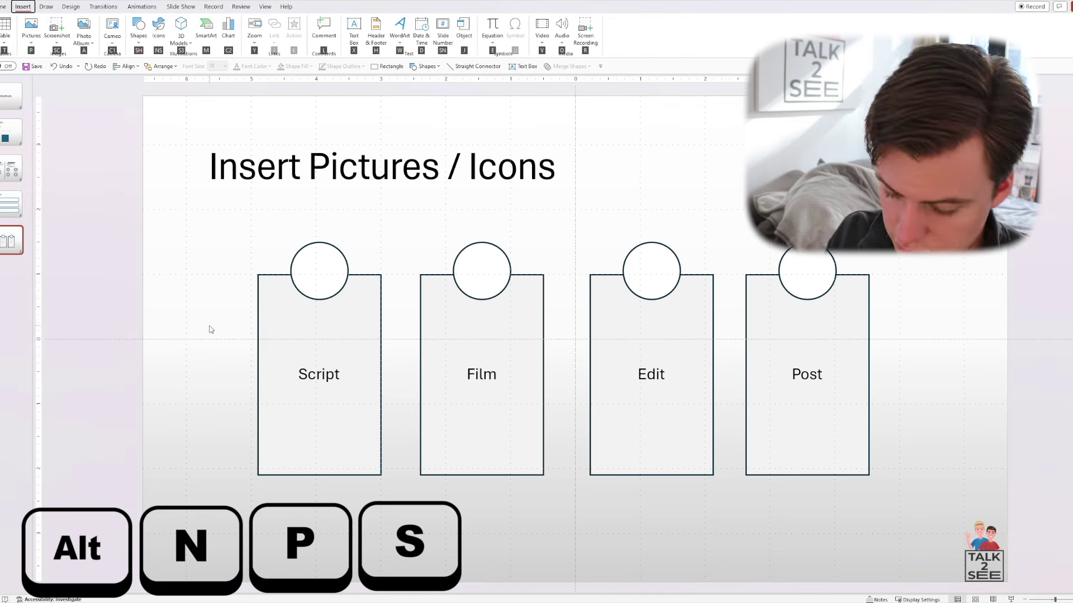
{"action": "key", "text": "p"}
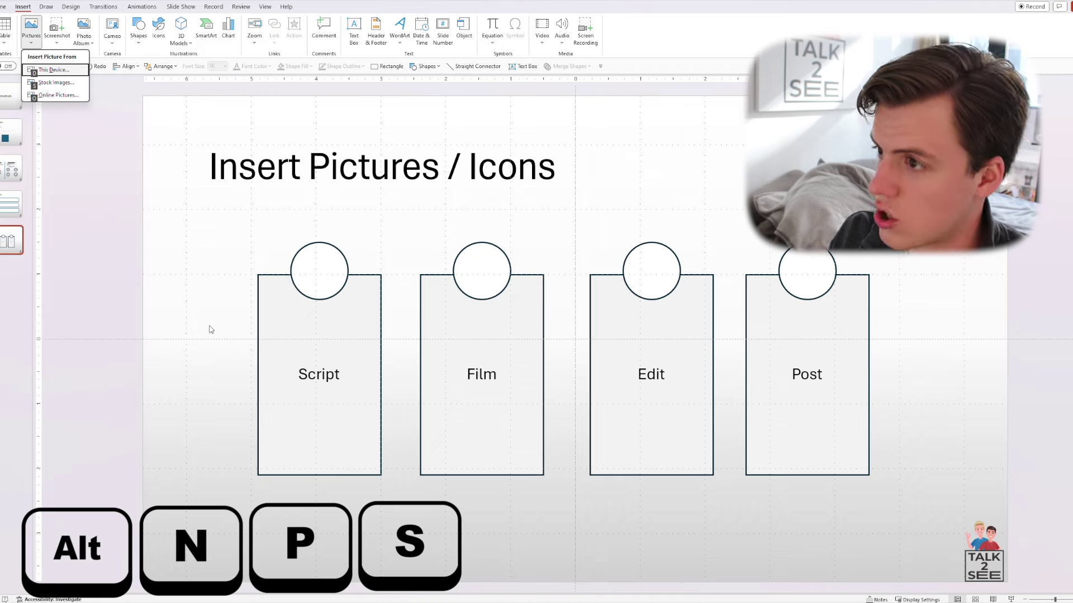
{"action": "key", "text": "s"}
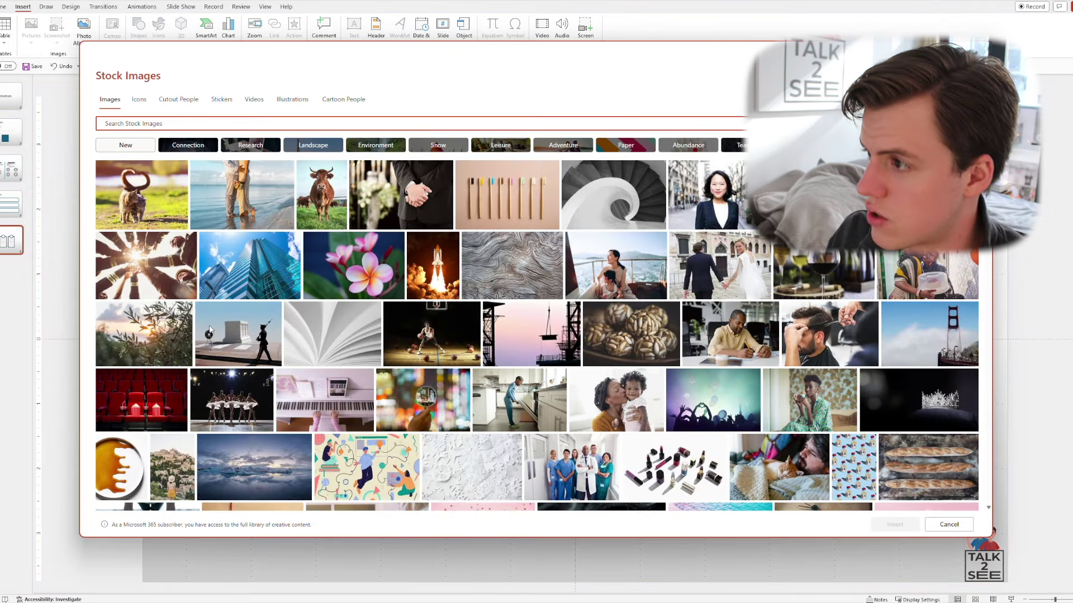
{"action": "left_click", "coordinate": [139, 100]}
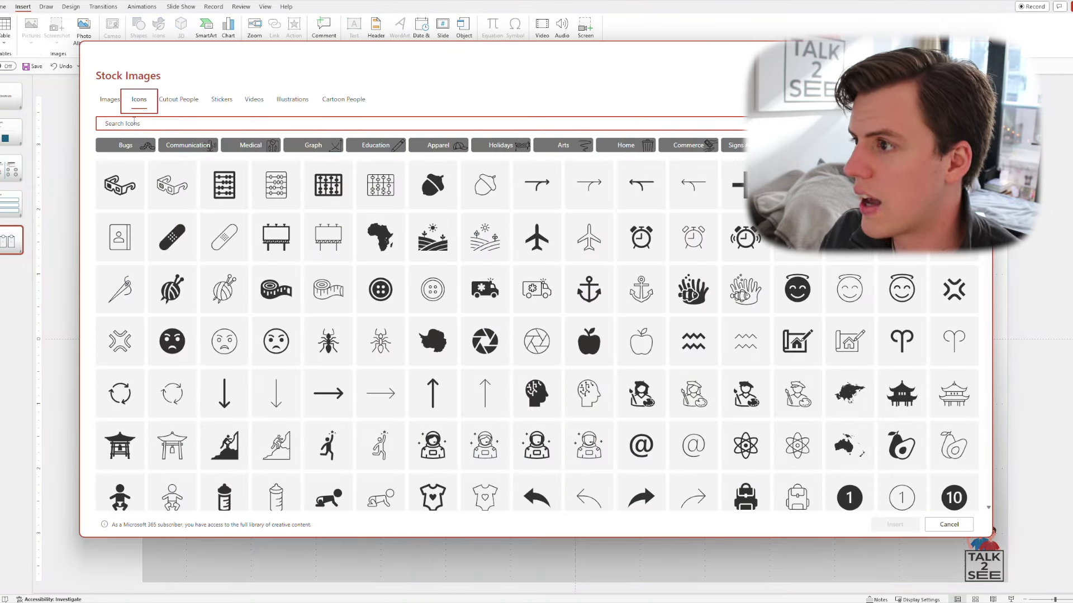
{"action": "type", "text": "script"}
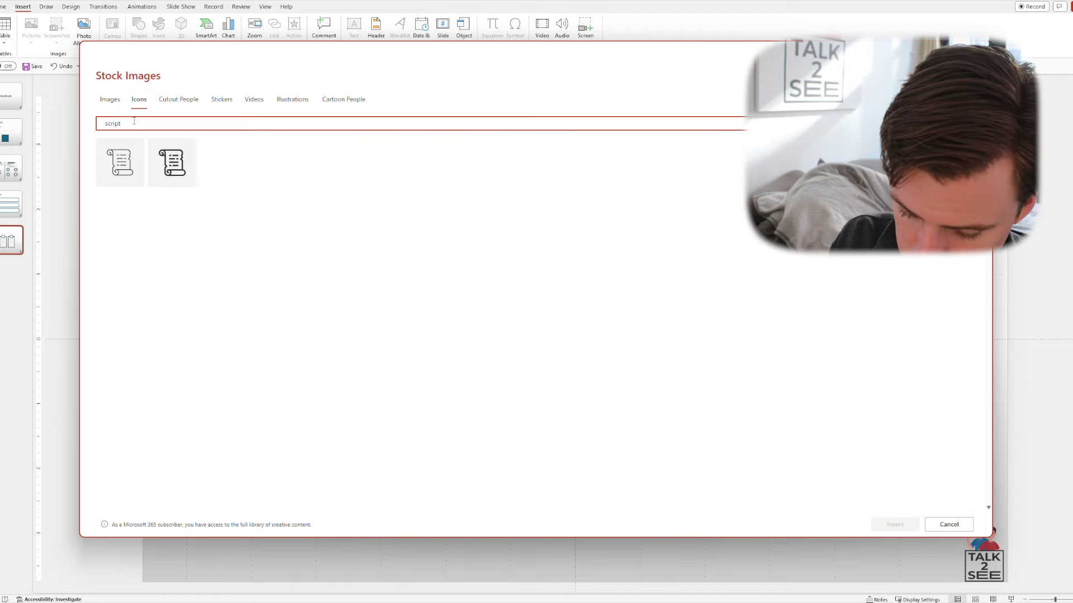
{"action": "left_click", "coordinate": [172, 162]}
{"action": "left_click", "coordinate": [895, 524]}
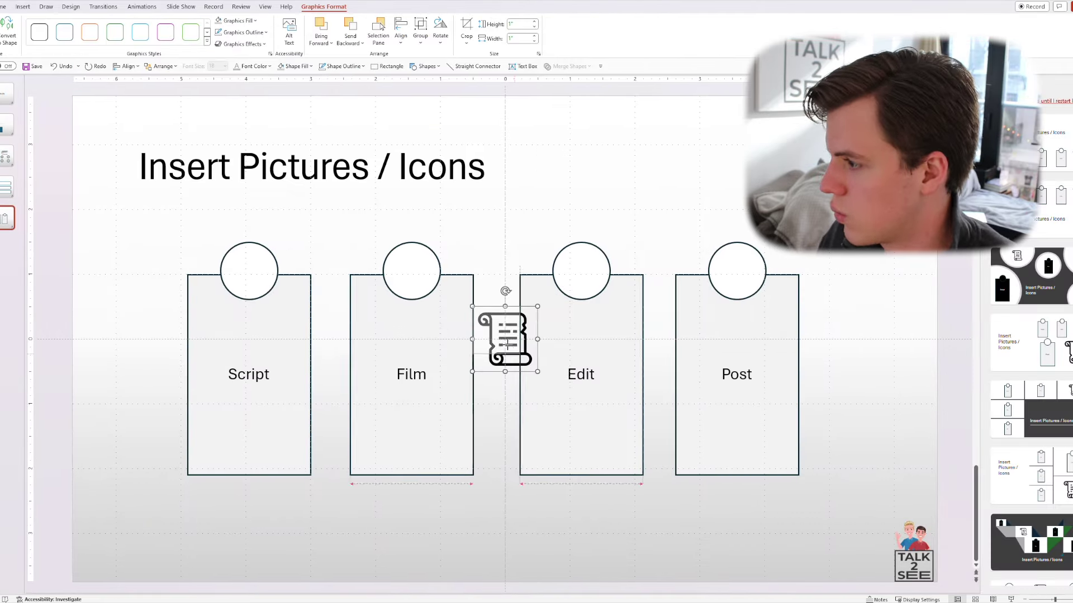
{"action": "left_click_drag", "start_coordinate": [537, 372], "coordinate": [251, 282]}
{"action": "left_click", "coordinate": [268, 561]}
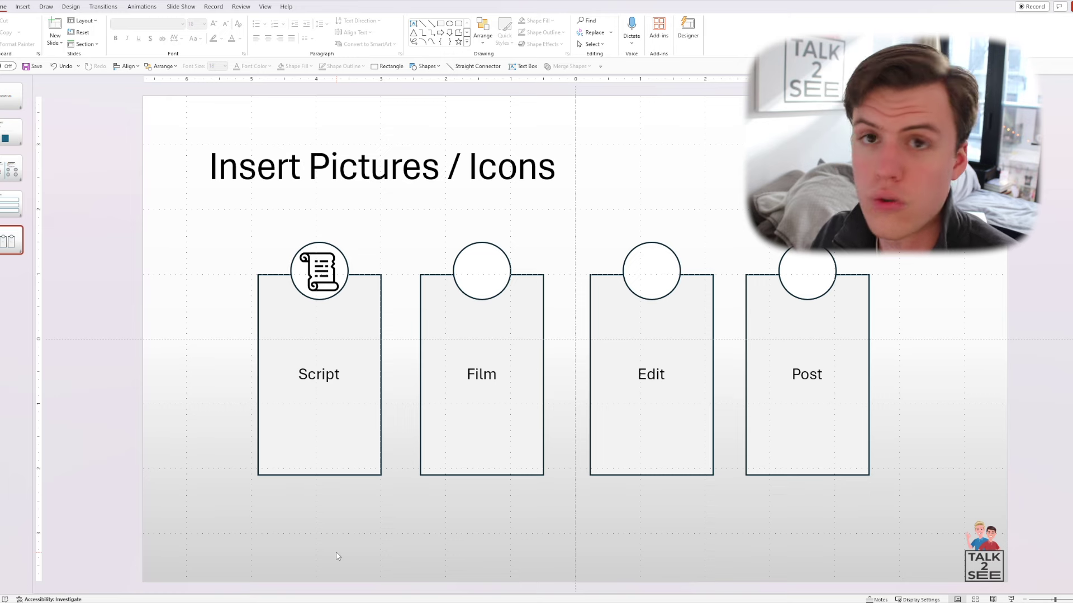
Step: Insert the first 'onenote logo' online picture result and shrink it into the Script card under its label
{"action": "key", "text": "alt+n"}
{"action": "key", "text": "p"}
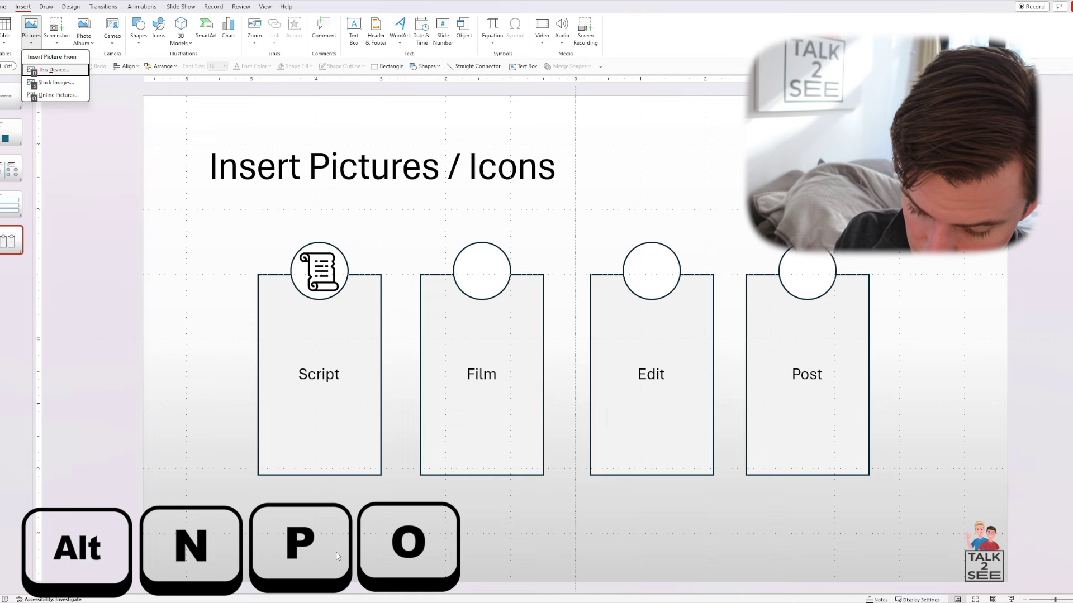
{"action": "key", "text": "o"}
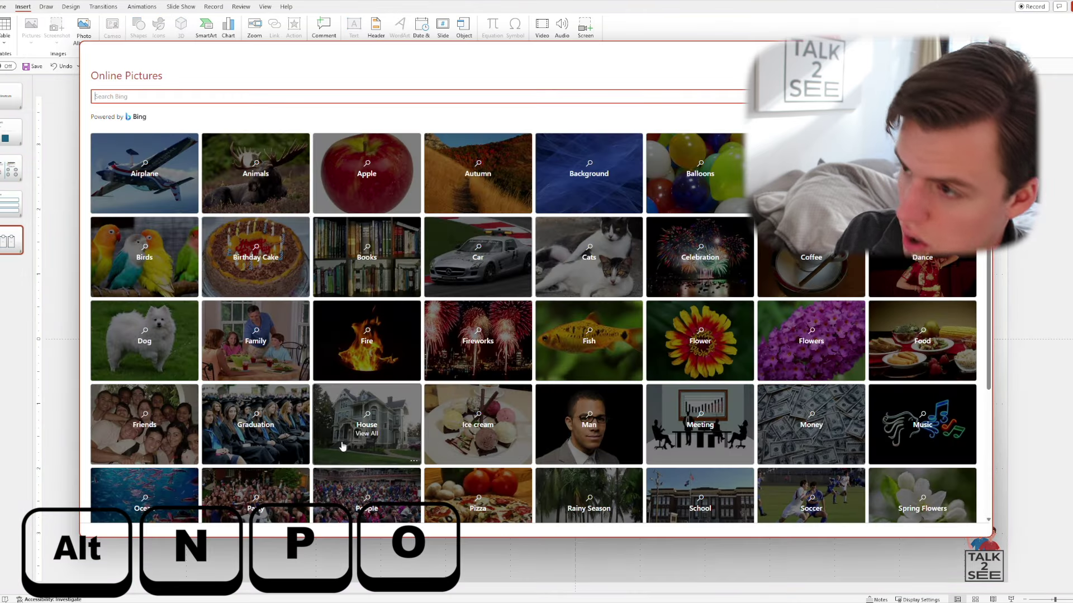
{"action": "type", "text": "c"}
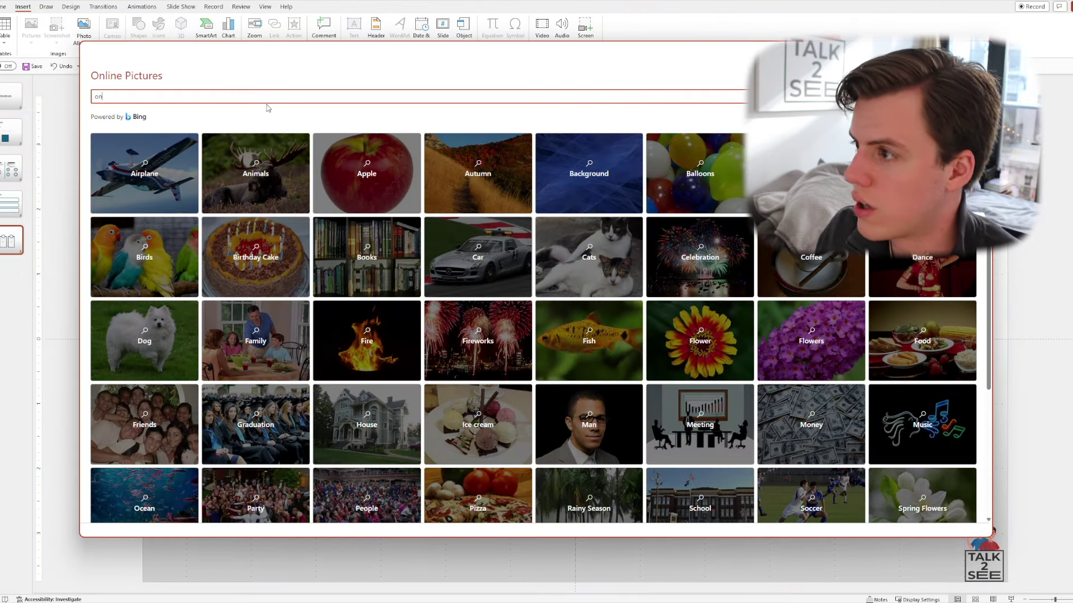
{"action": "type", "text": "nenote logo"}
{"action": "key", "text": "Return"}
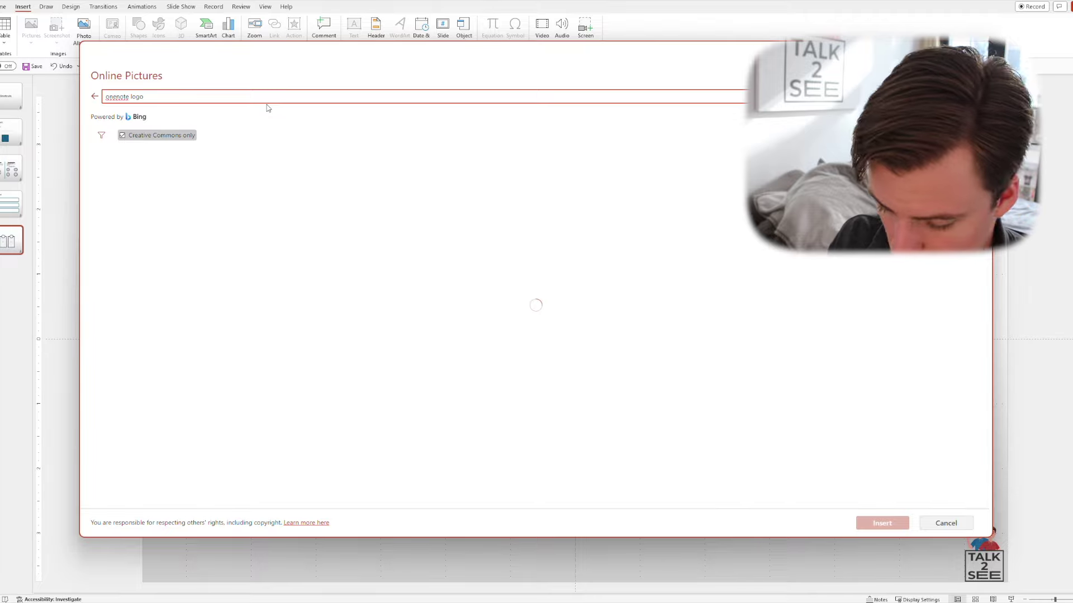
{"action": "key", "text": "space"}
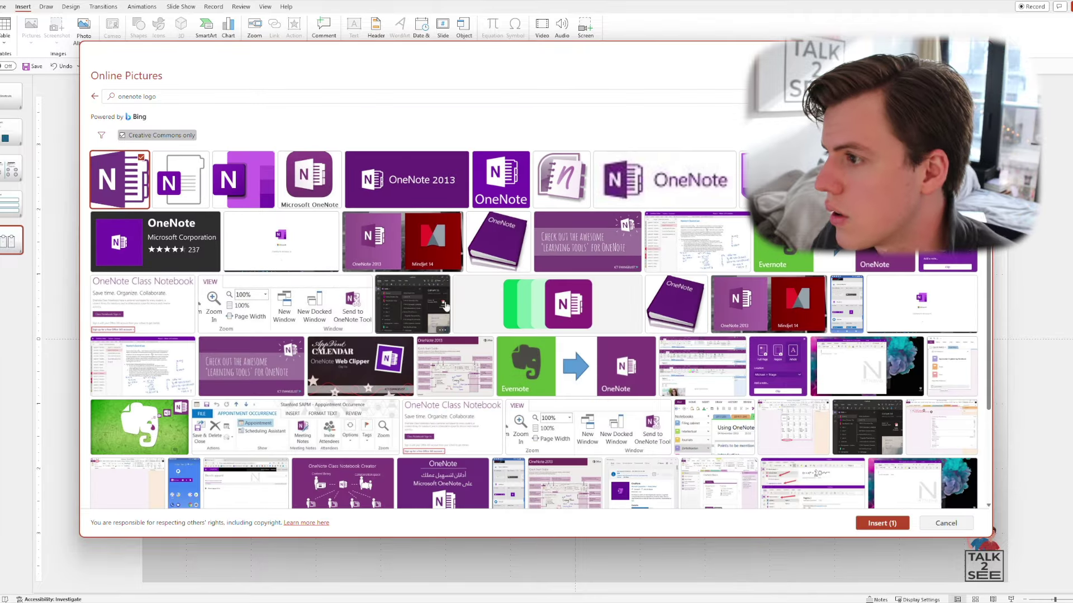
{"action": "left_click", "coordinate": [881, 524]}
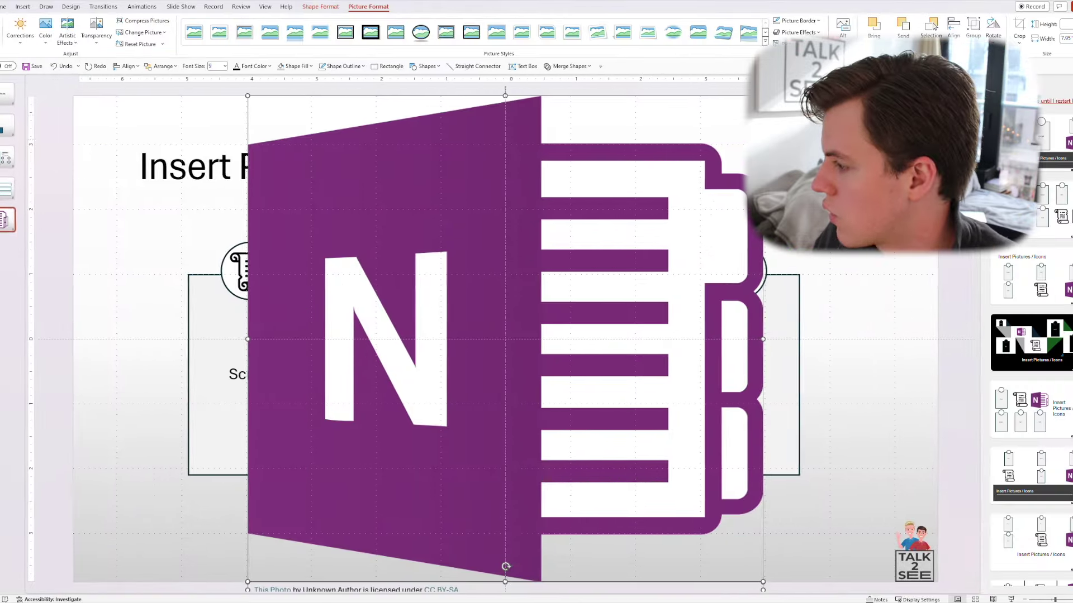
{"action": "left_click_drag", "start_coordinate": [763, 95], "coordinate": [249, 417]}
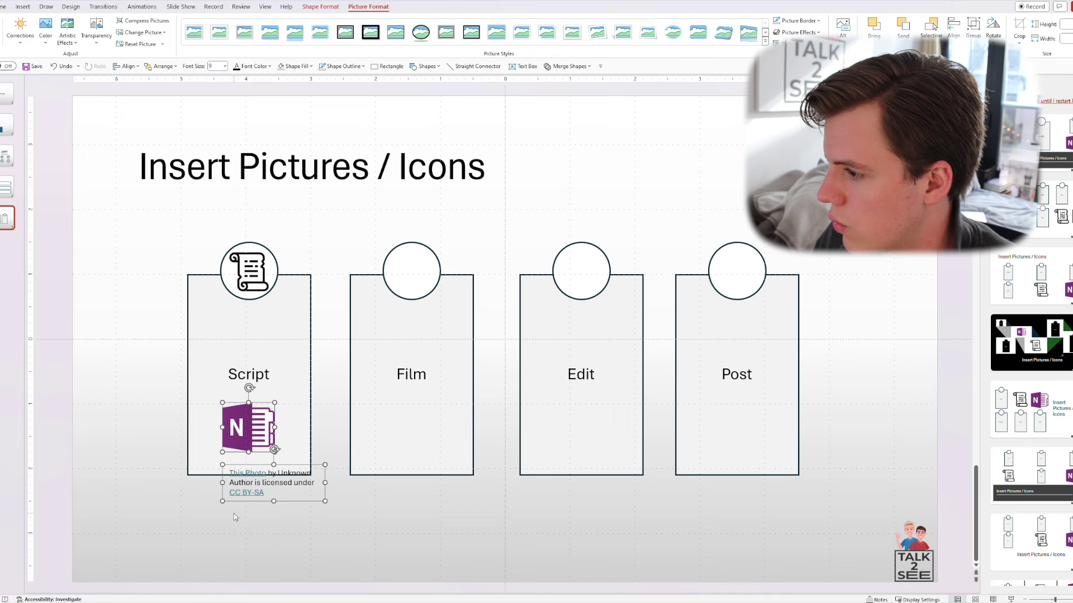
{"action": "key", "text": "Escape"}
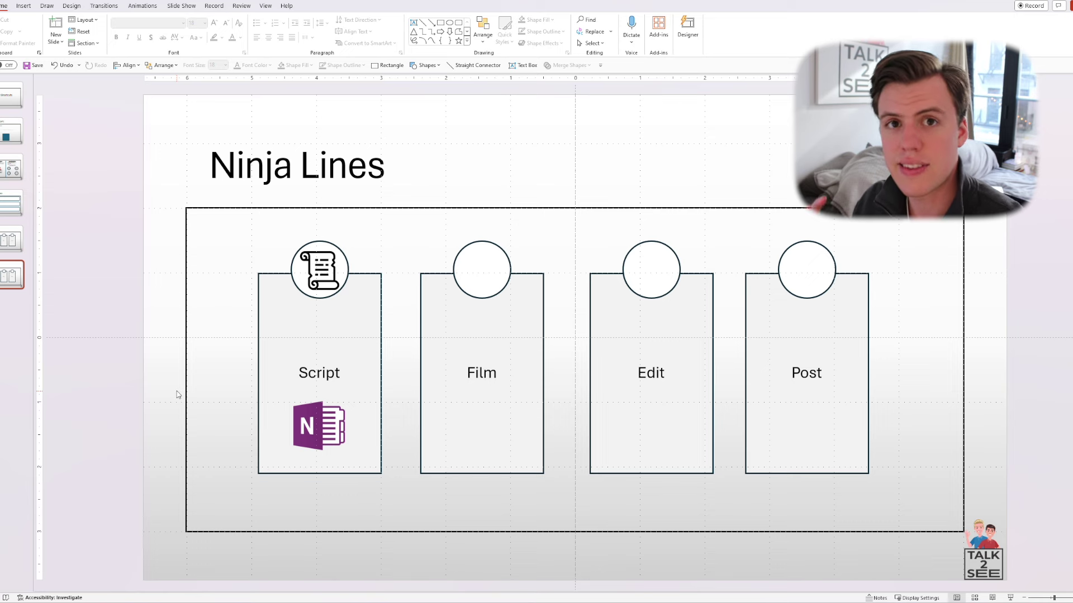
Step: Box-select all four cards with their circles and icons to shift them down and right in the frame
{"action": "left_click_drag", "start_coordinate": [185, 199], "coordinate": [202, 227]}
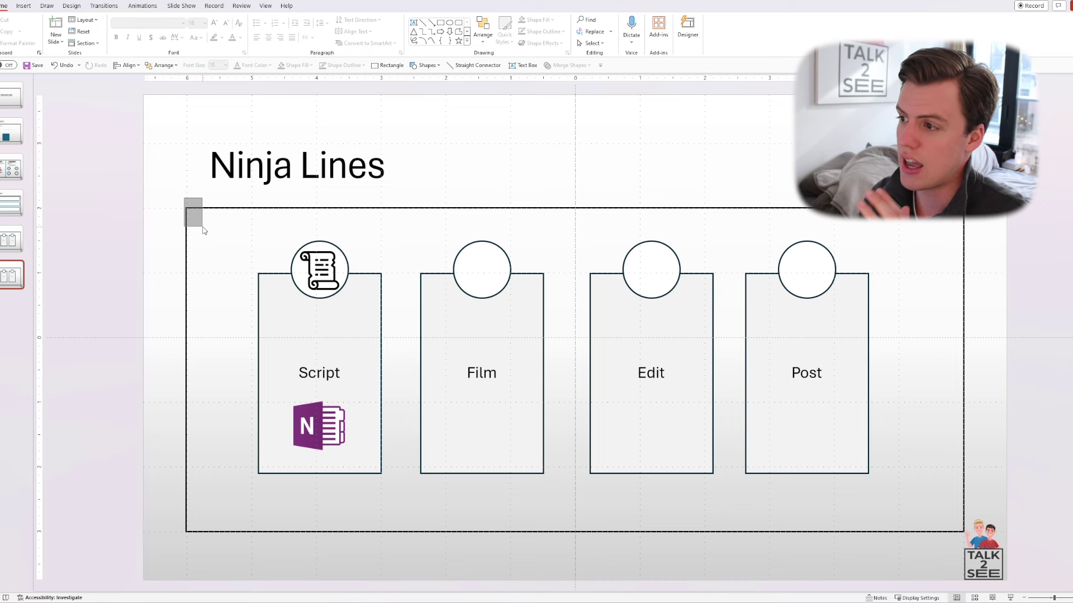
{"action": "left_click_drag", "start_coordinate": [204, 230], "coordinate": [204, 230]}
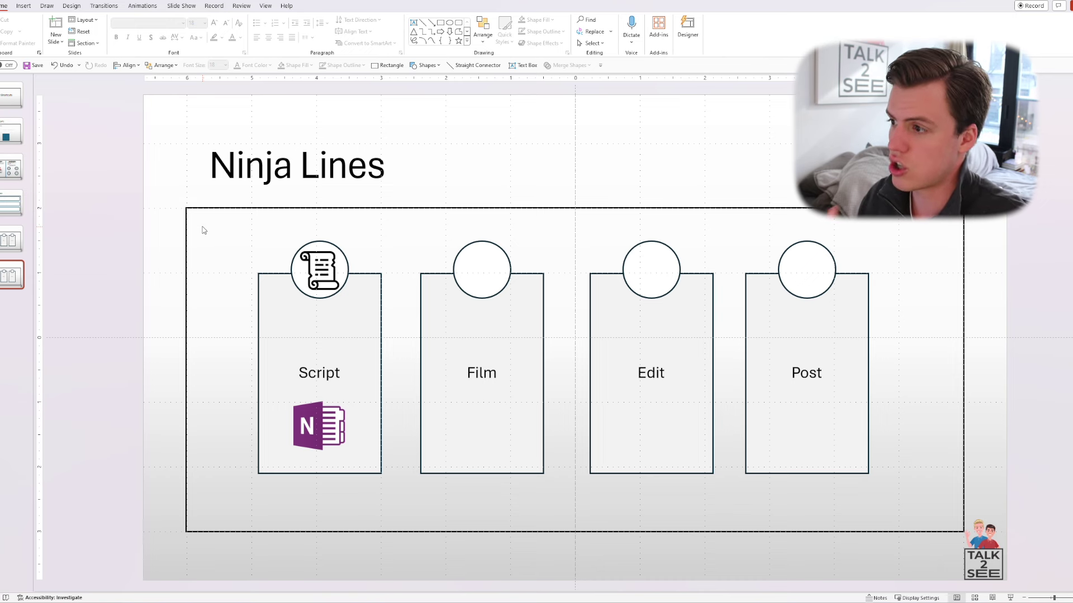
{"action": "left_click_drag", "start_coordinate": [163, 191], "coordinate": [1010, 551]}
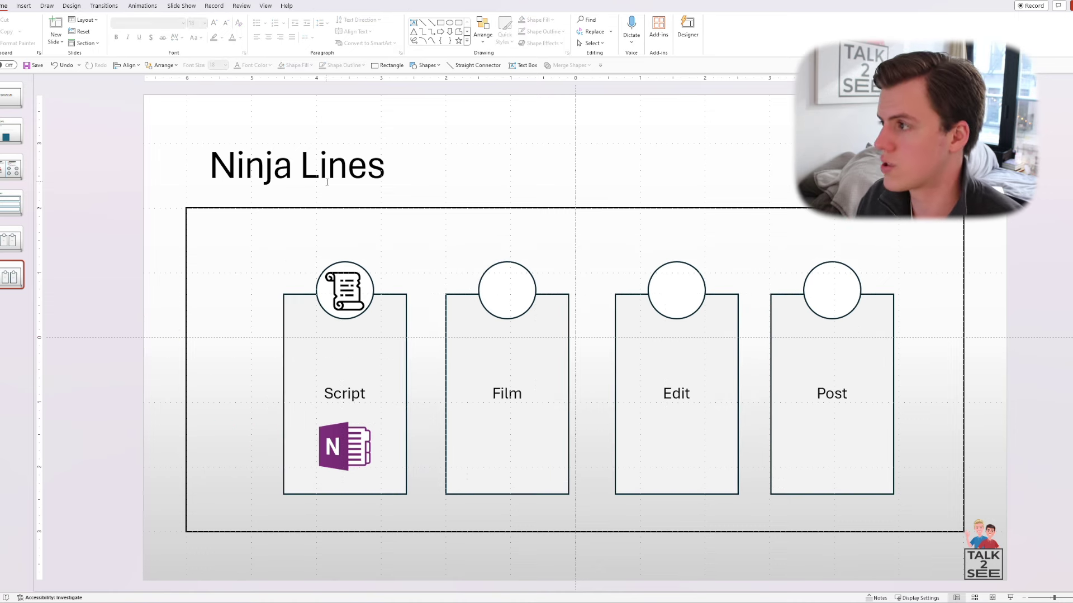
Step: Draw straight connector lines along the frame's top edge and a 4.99-inch vertical line on its right edge
{"action": "left_click", "coordinate": [475, 65]}
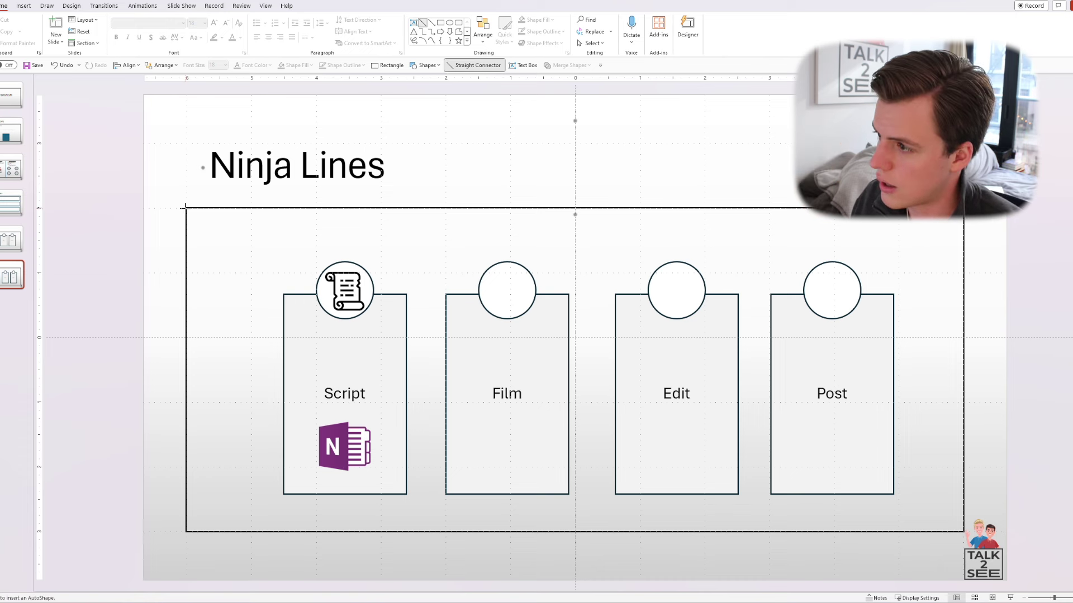
{"action": "mouse_move", "coordinate": [368, 214]}
{"action": "left_mouse_down"}
{"action": "mouse_move", "coordinate": [963, 209]}
{"action": "mouse_move", "coordinate": [910, 412]}
{"action": "mouse_move", "coordinate": [907, 538]}
{"action": "left_mouse_up"}
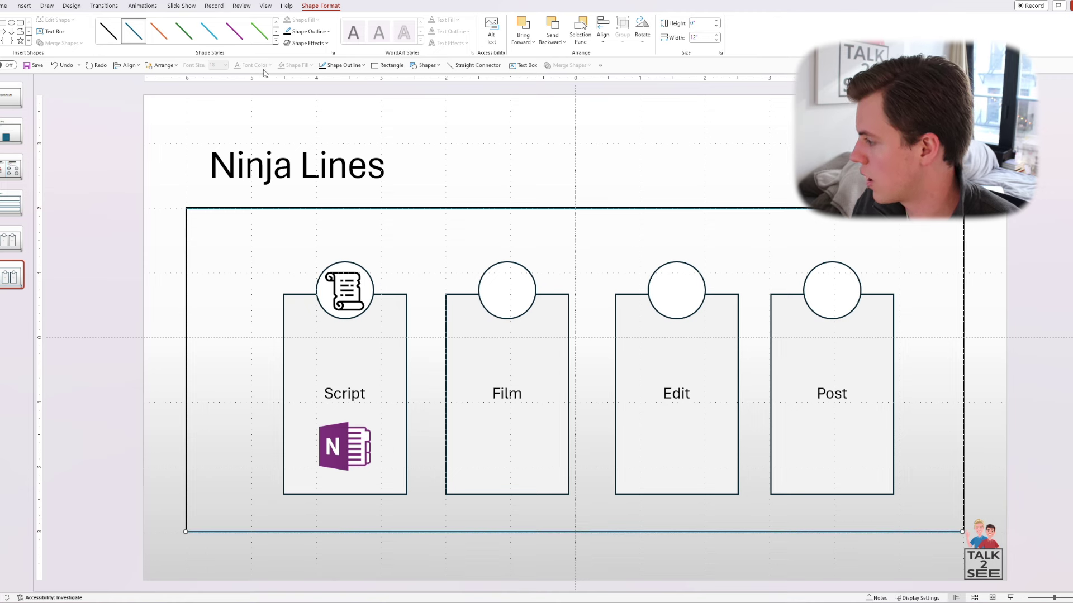
{"action": "left_click", "coordinate": [502, 65]}
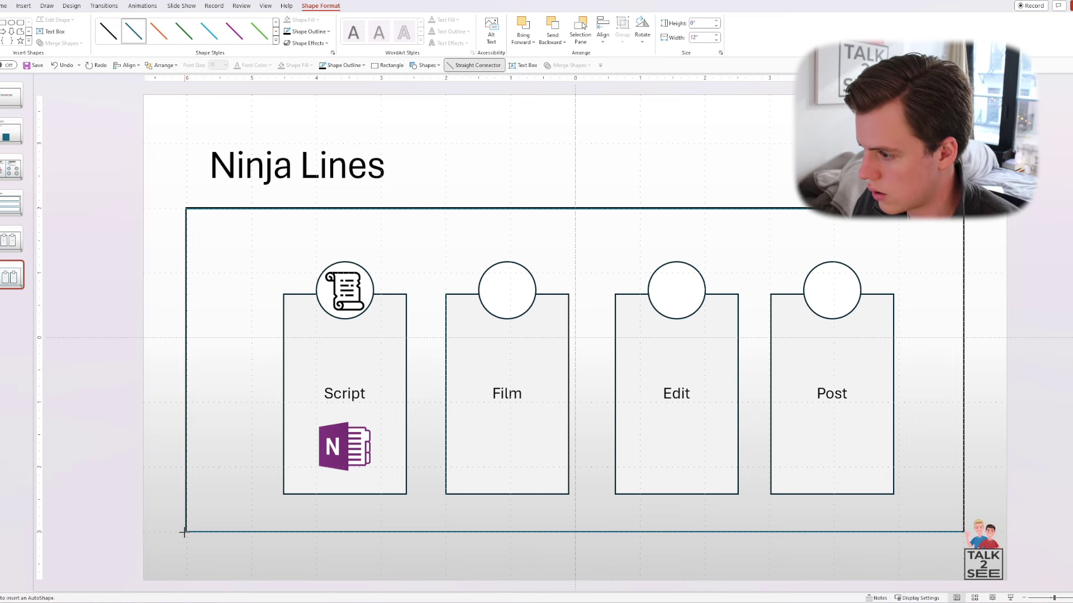
{"action": "left_click_drag", "start_coordinate": [184, 532], "coordinate": [185, 209]}
{"action": "left_click_drag", "start_coordinate": [183, 488], "coordinate": [965, 532]}
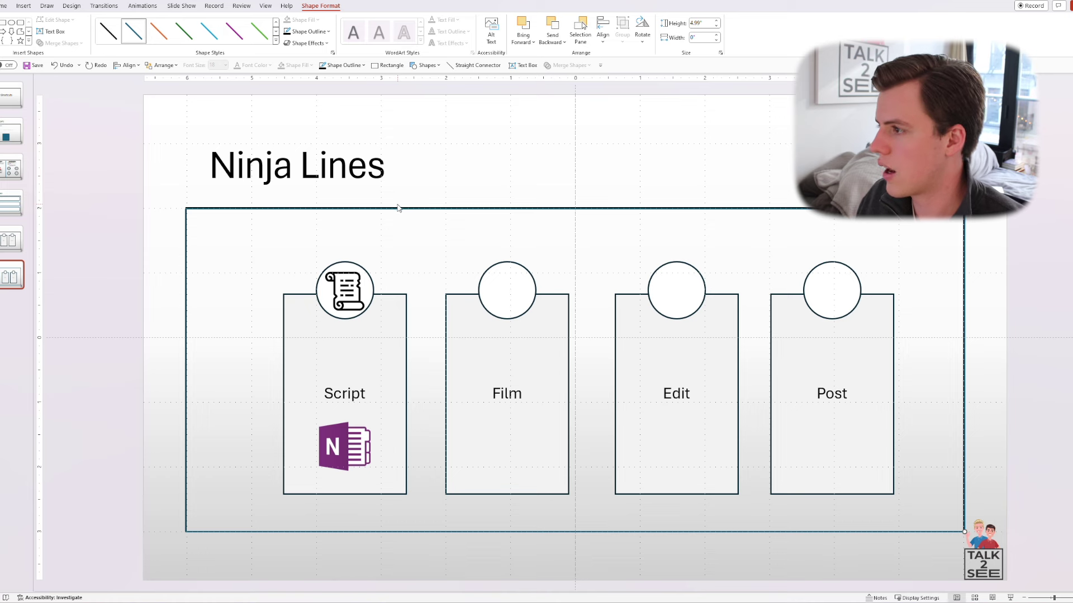
Step: Apply Align Center and Align Middle to the four-card group, then deselect it
{"action": "left_click", "coordinate": [364, 354]}
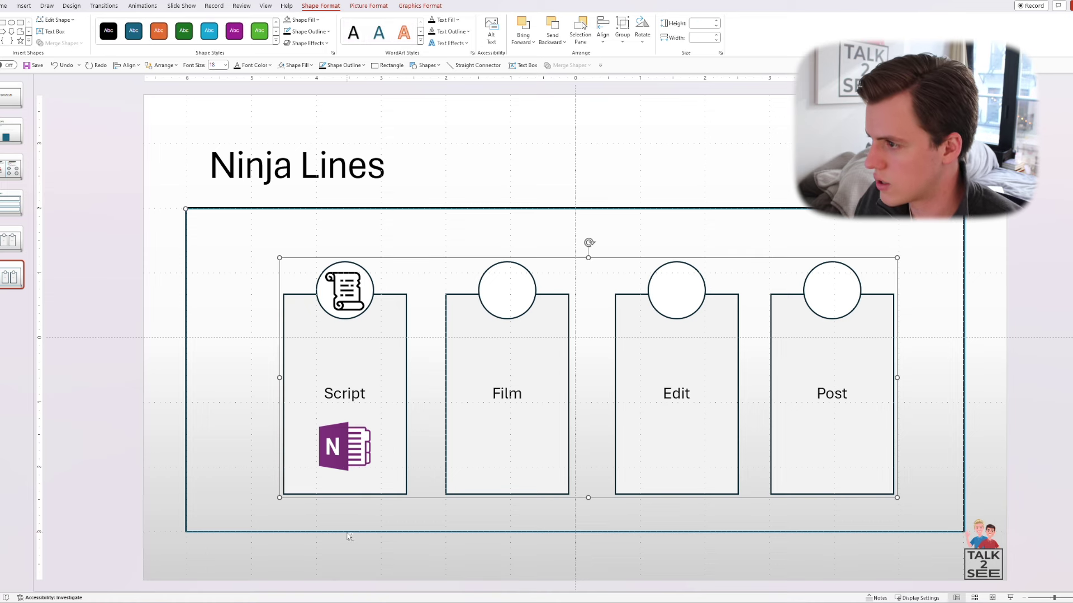
{"action": "key", "text": "alt"}
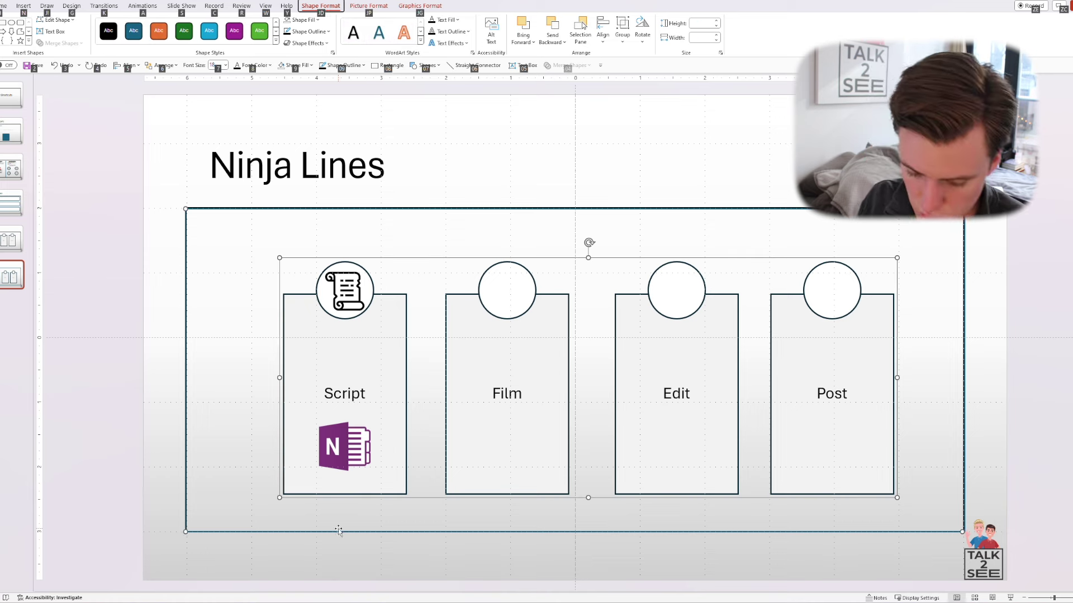
{"action": "key", "text": "5"}
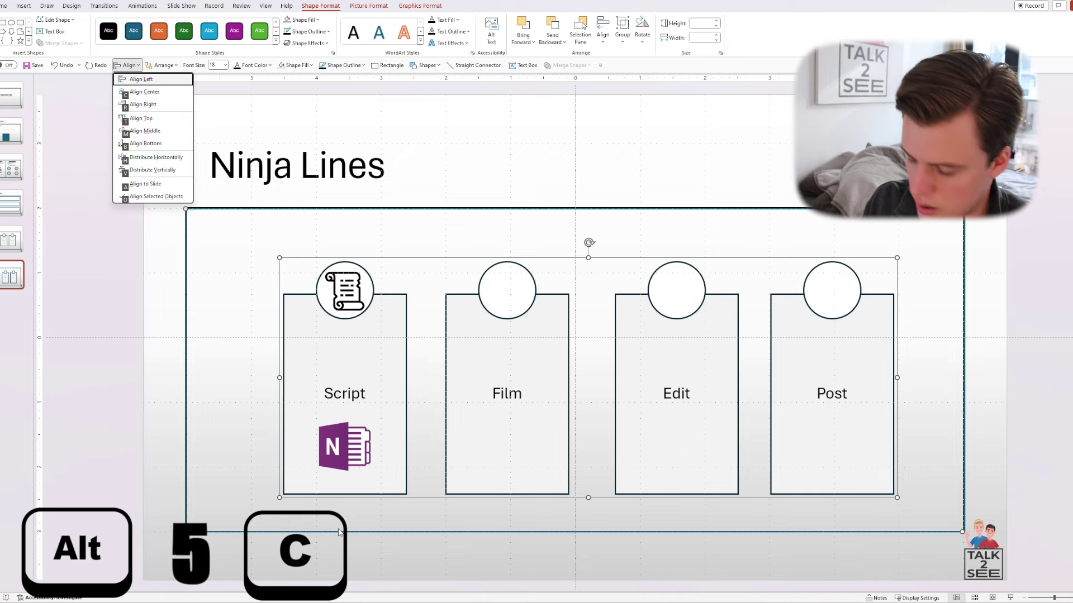
{"action": "key", "text": "c"}
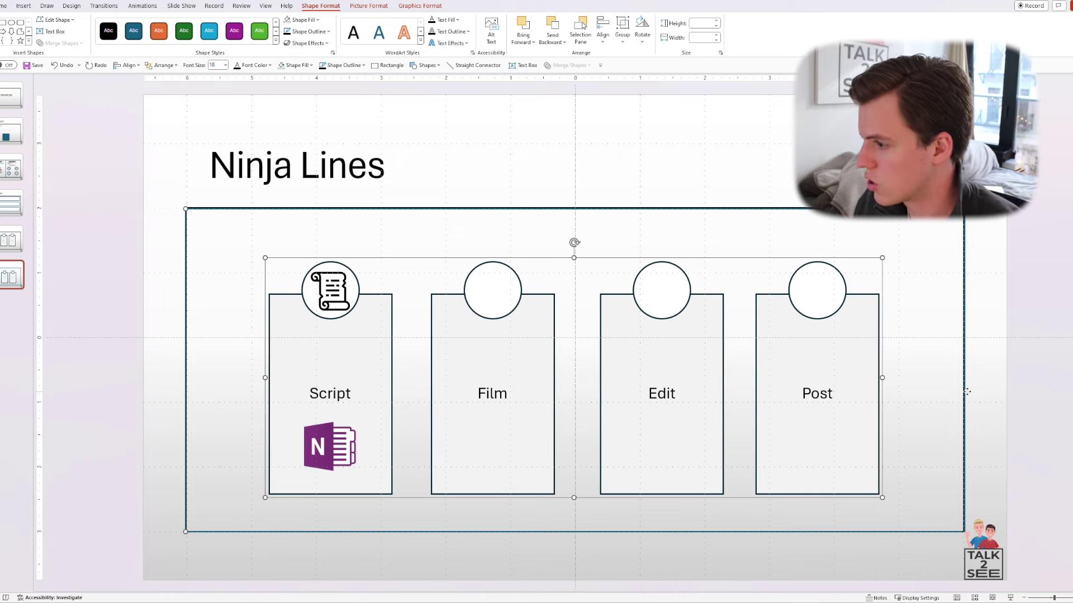
{"action": "key", "text": "alt"}
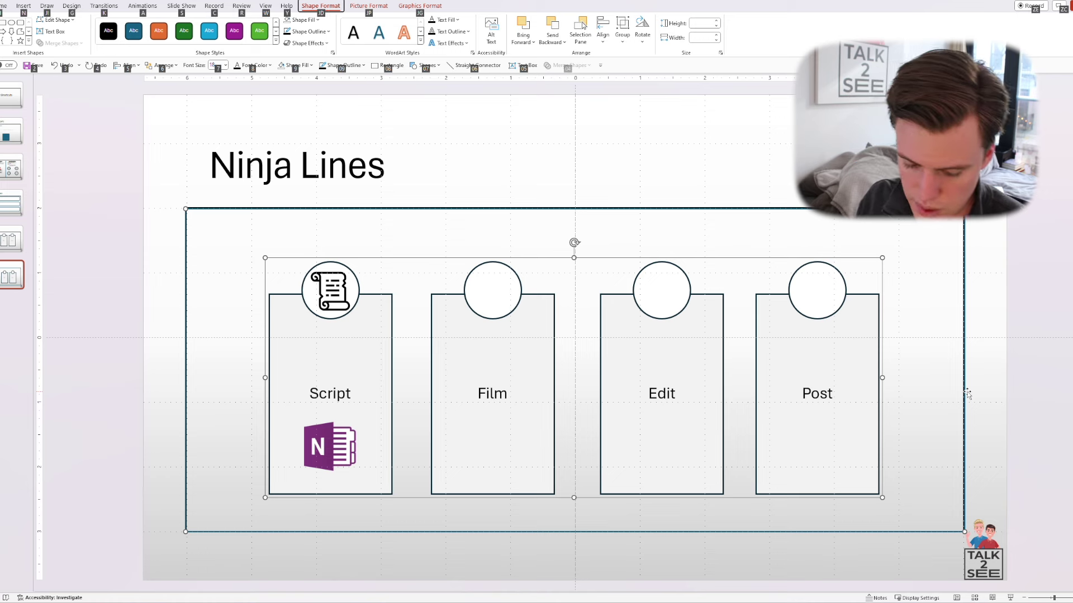
{"action": "key", "text": "5"}
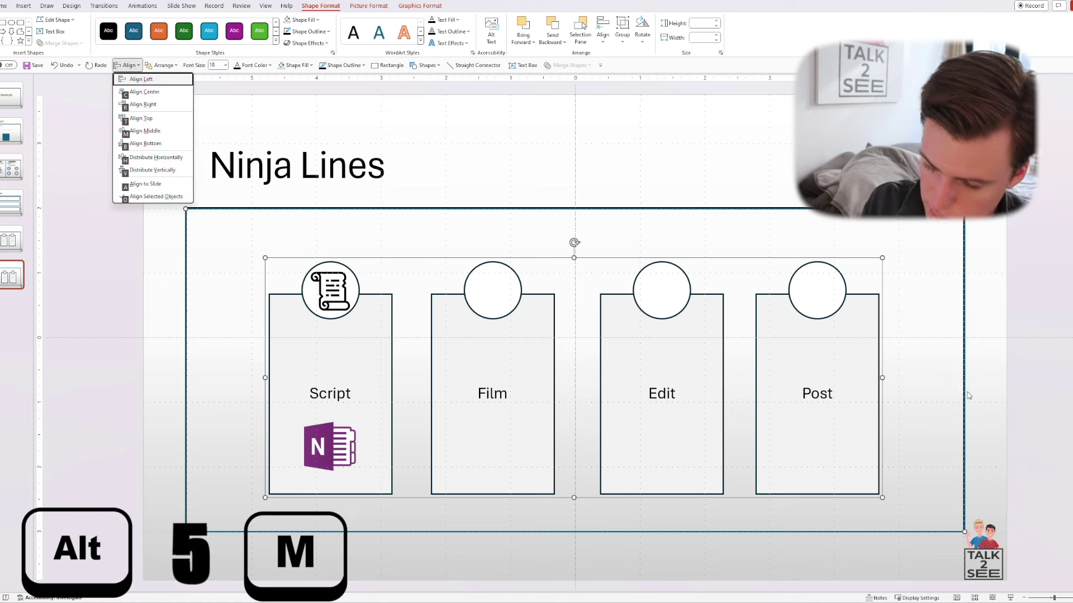
{"action": "key", "text": "m"}
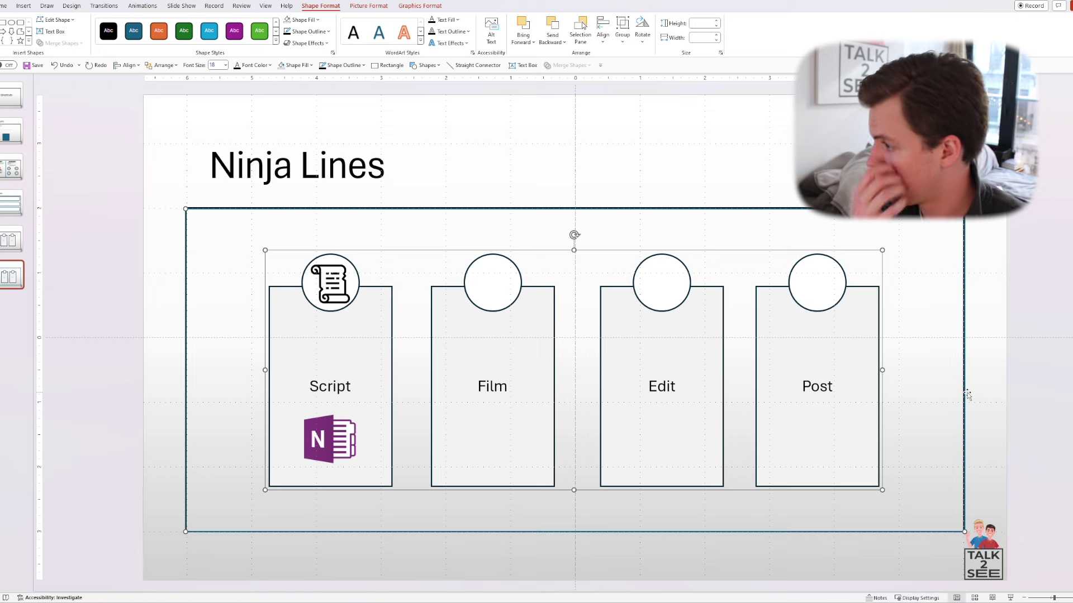
{"action": "left_click", "coordinate": [913, 414]}
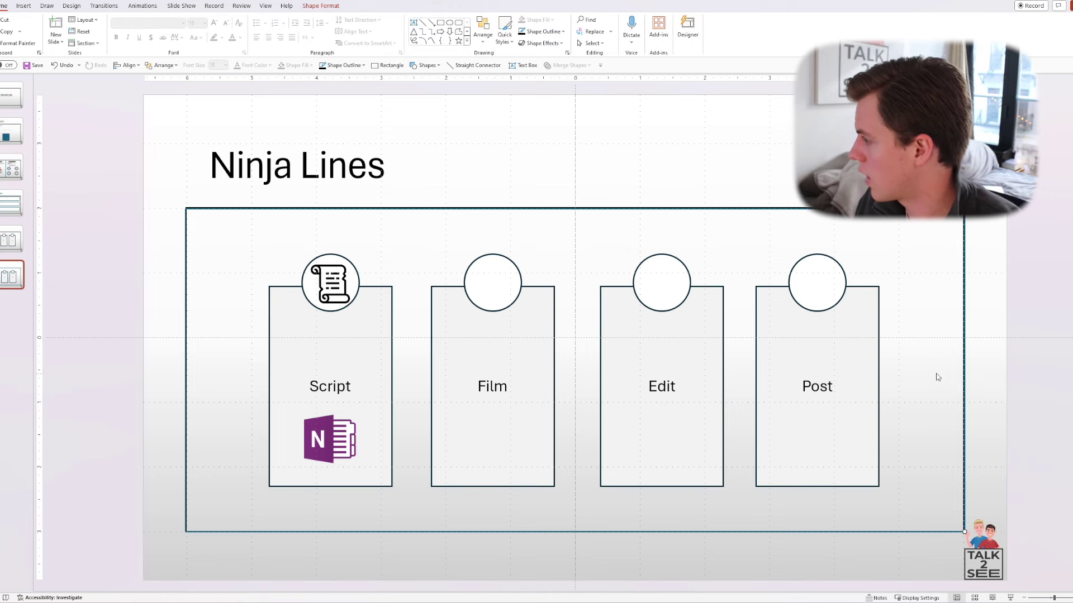
{"action": "key", "text": "Tab"}
{"action": "key", "text": "Delete"}
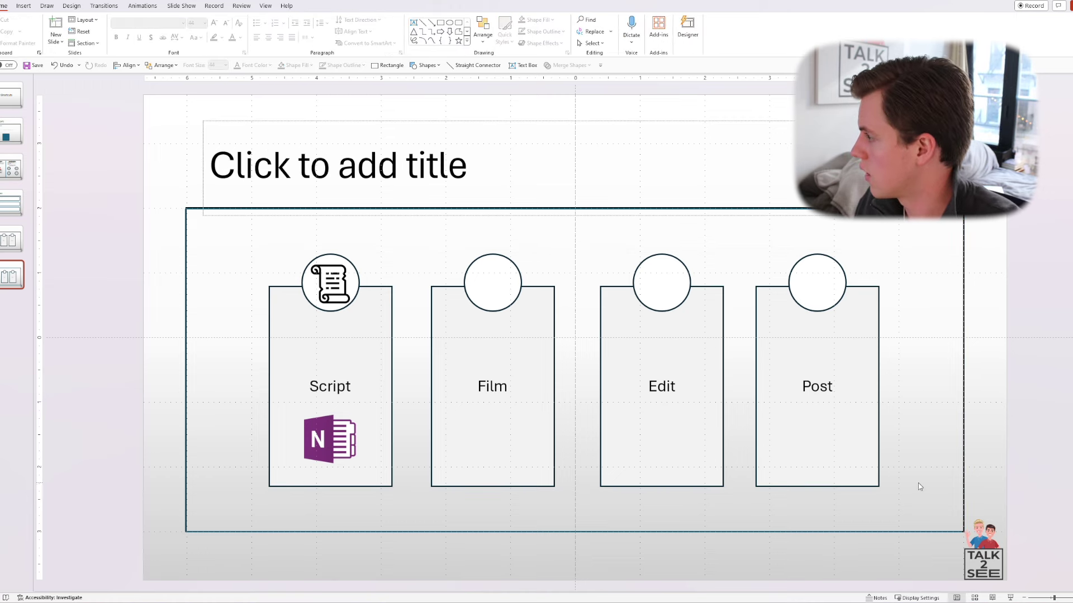
{"action": "key", "text": "ctrl+z"}
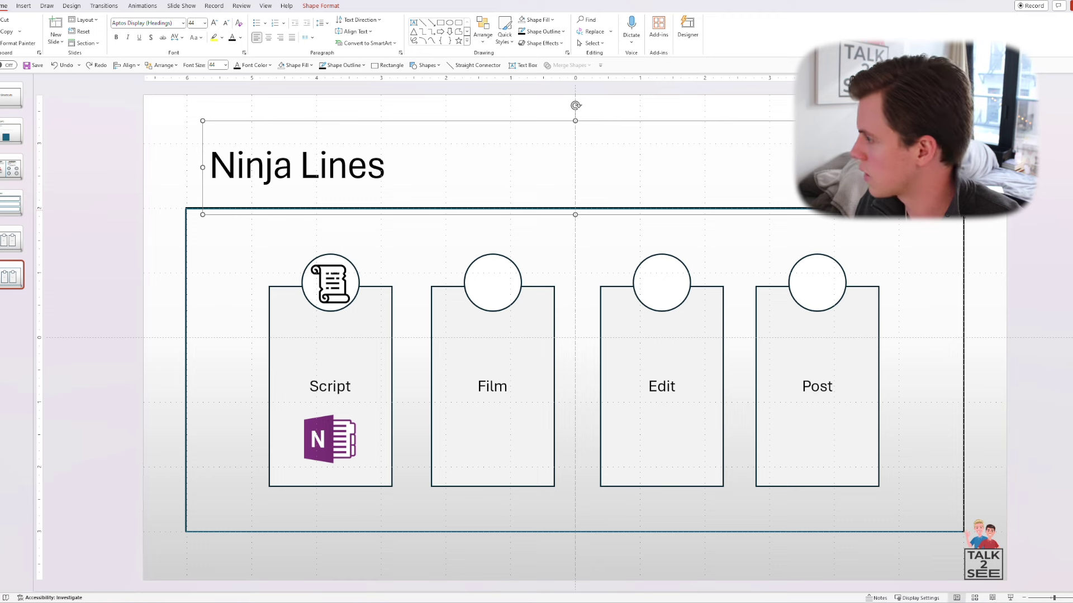
{"action": "key", "text": "Tab"}
{"action": "key", "text": "Escape"}
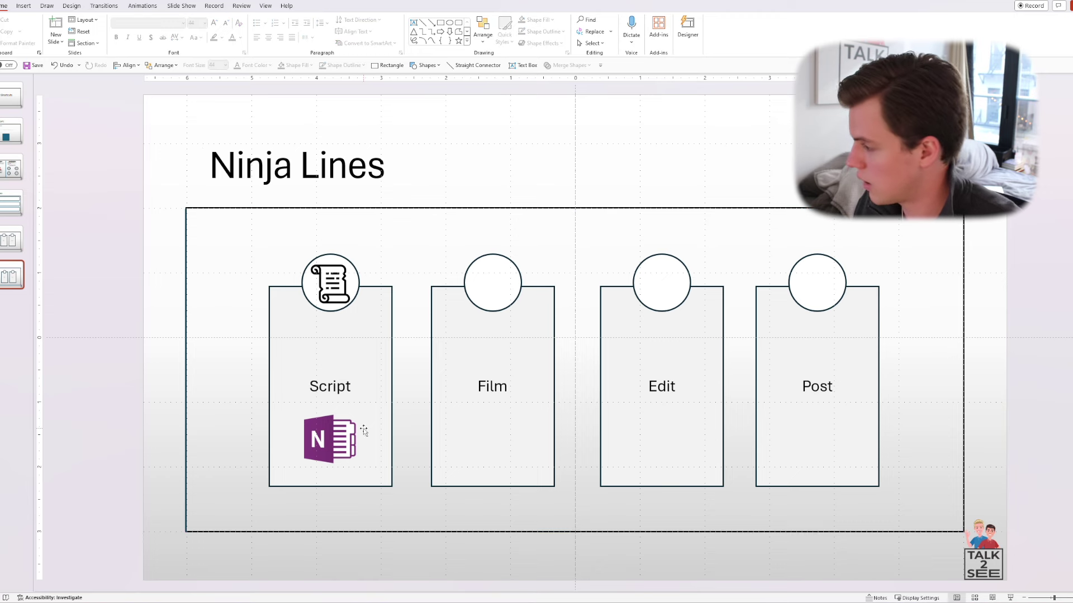